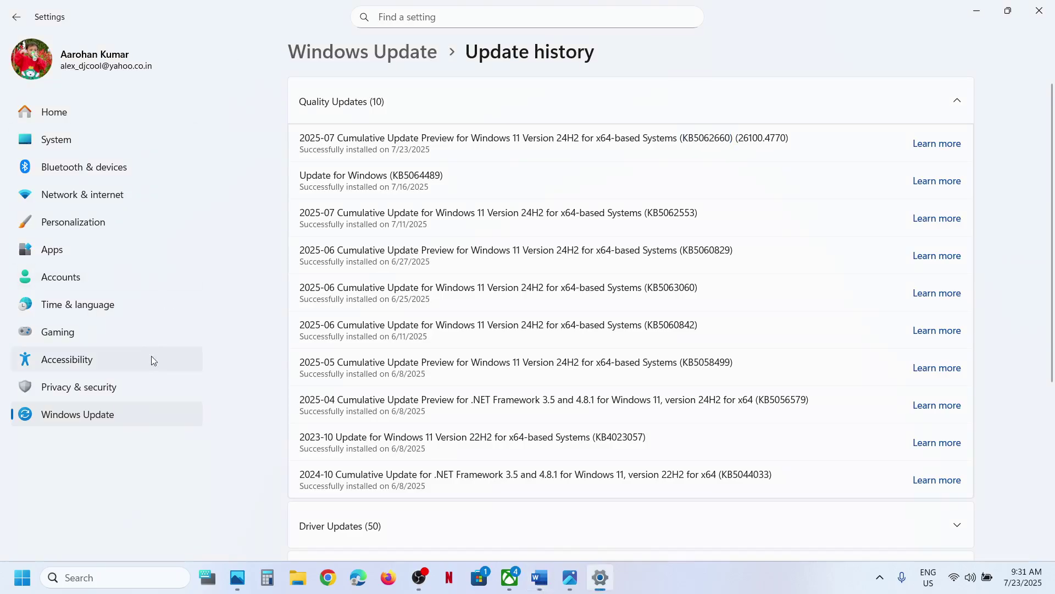
Pause Windows updates for 1 week and resume them so the update check restarts
{"action": "left_click", "coordinate": [111, 412]}
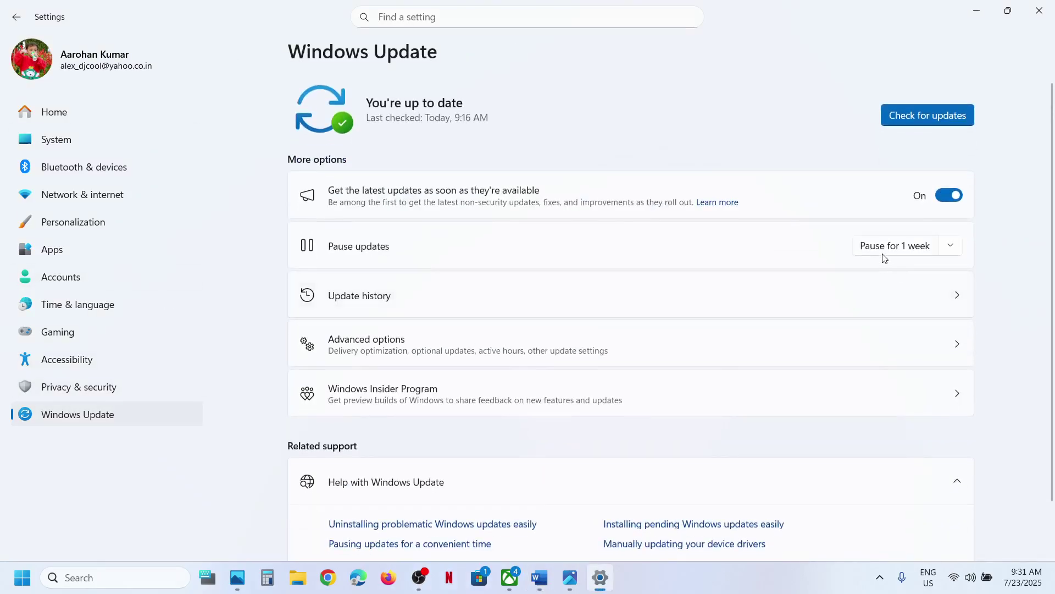
{"action": "left_click", "coordinate": [883, 254]}
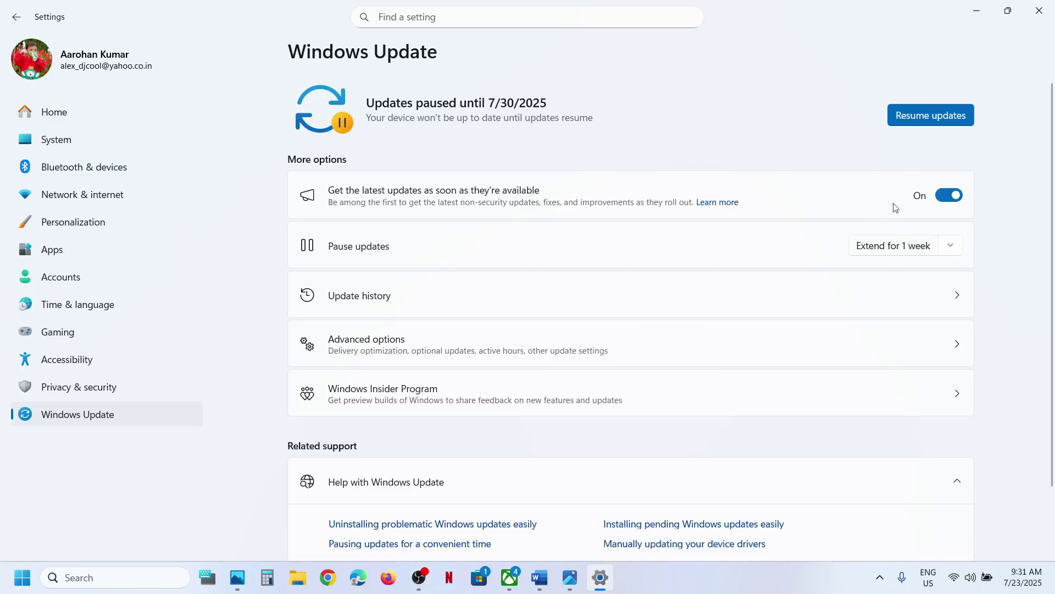
{"action": "left_click", "coordinate": [934, 116]}
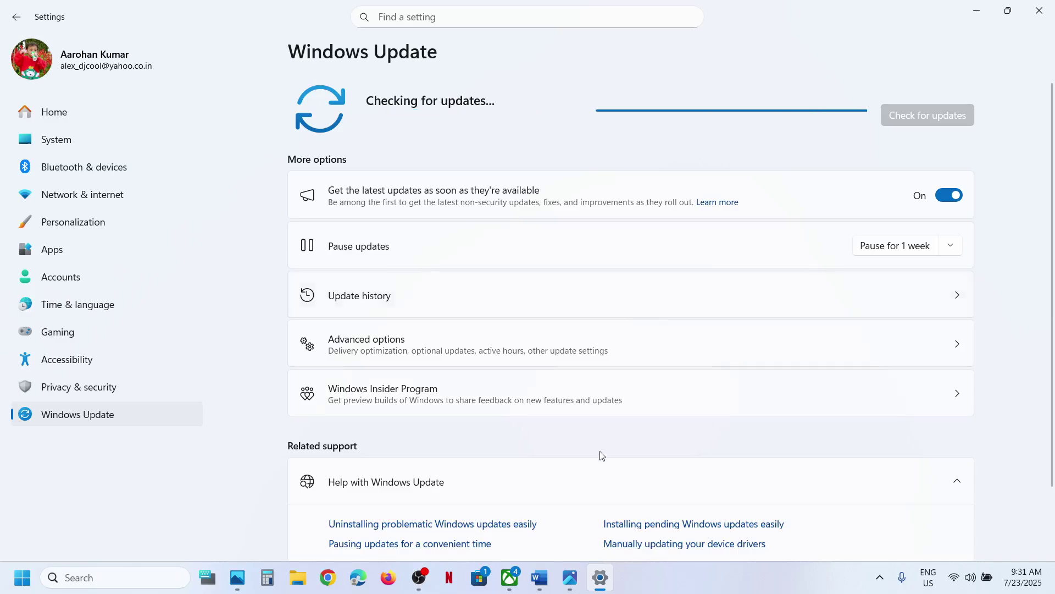
Check the second fix in the Word document and open the Windows Services console
{"action": "left_click", "coordinate": [539, 577]}
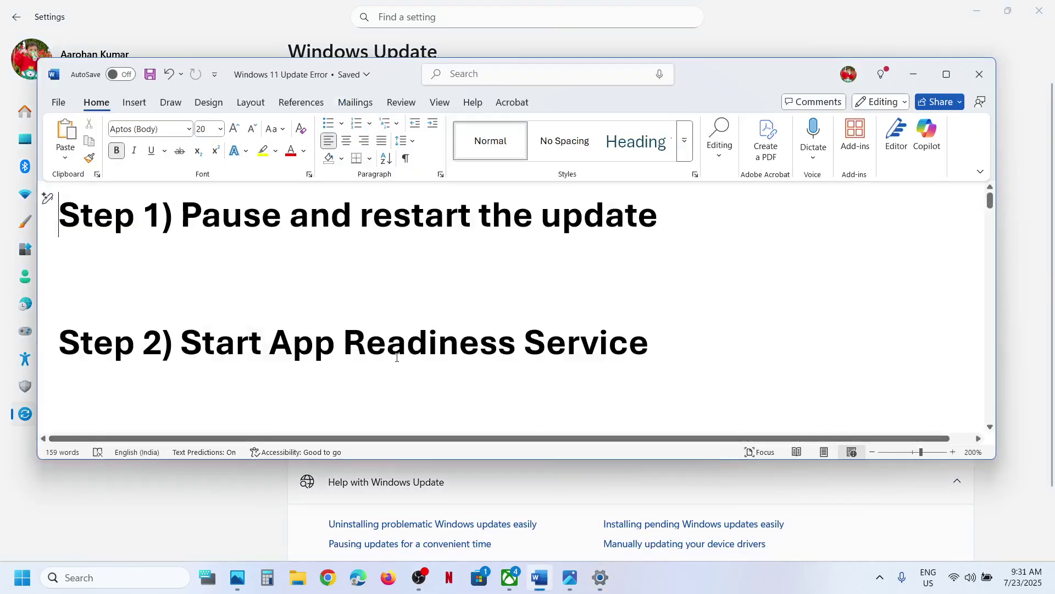
{"action": "left_click", "coordinate": [117, 578]}
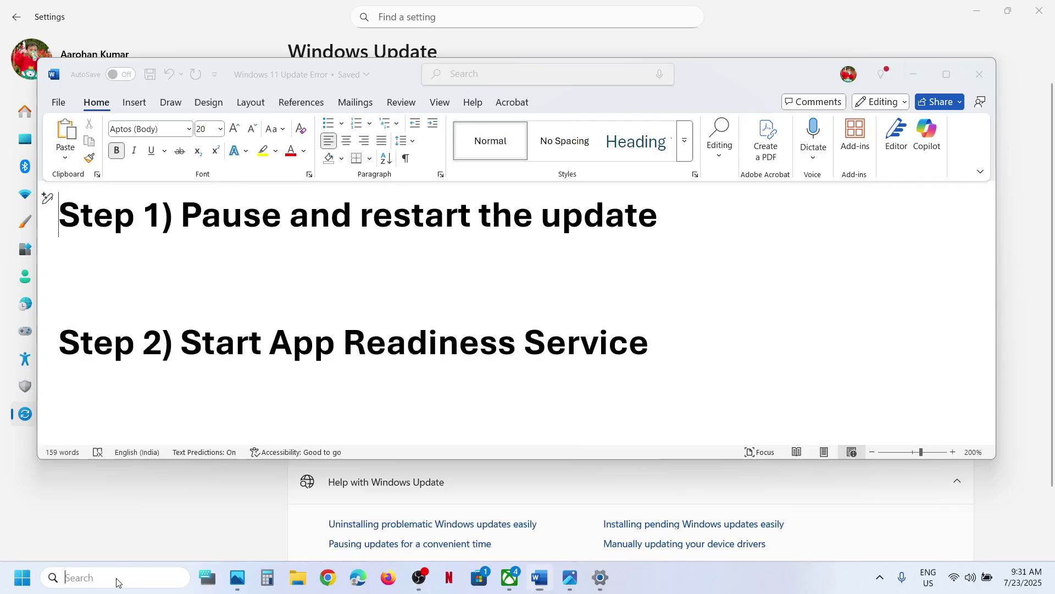
{"action": "type", "text": "services"}
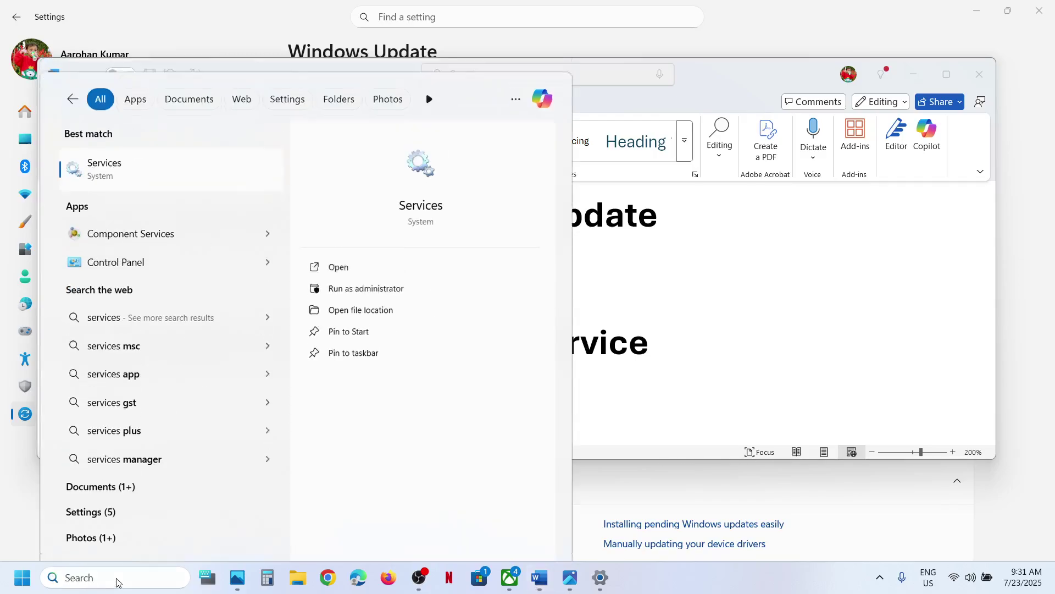
{"action": "key", "text": "Return"}
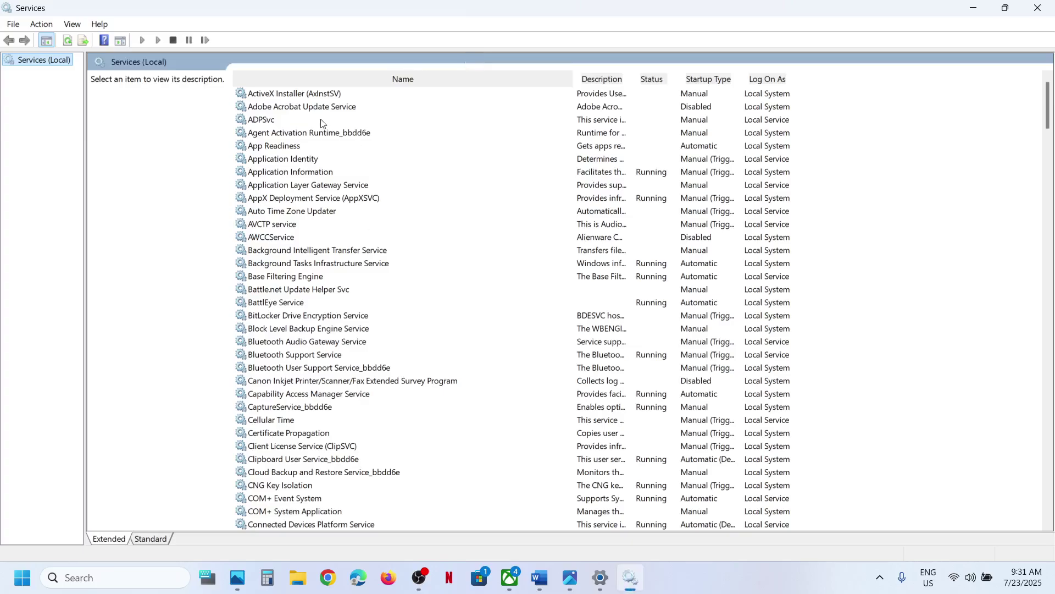
Set the App Readiness service's startup type to Automatic and start the service
{"action": "double_click", "coordinate": [297, 148]}
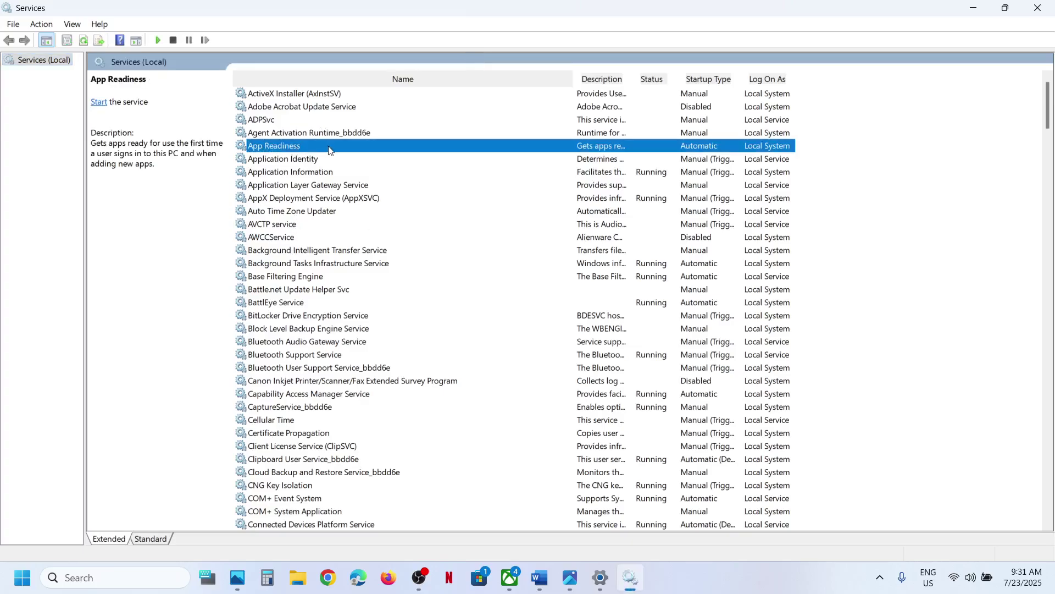
{"action": "left_click", "coordinate": [500, 272]}
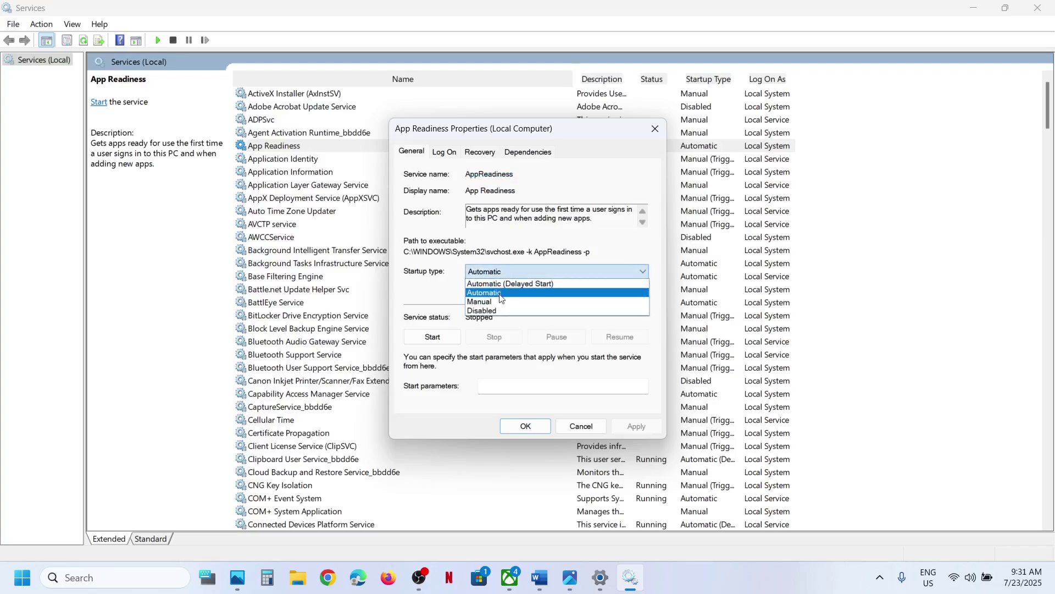
{"action": "left_click", "coordinate": [500, 296]}
{"action": "left_click", "coordinate": [636, 426]}
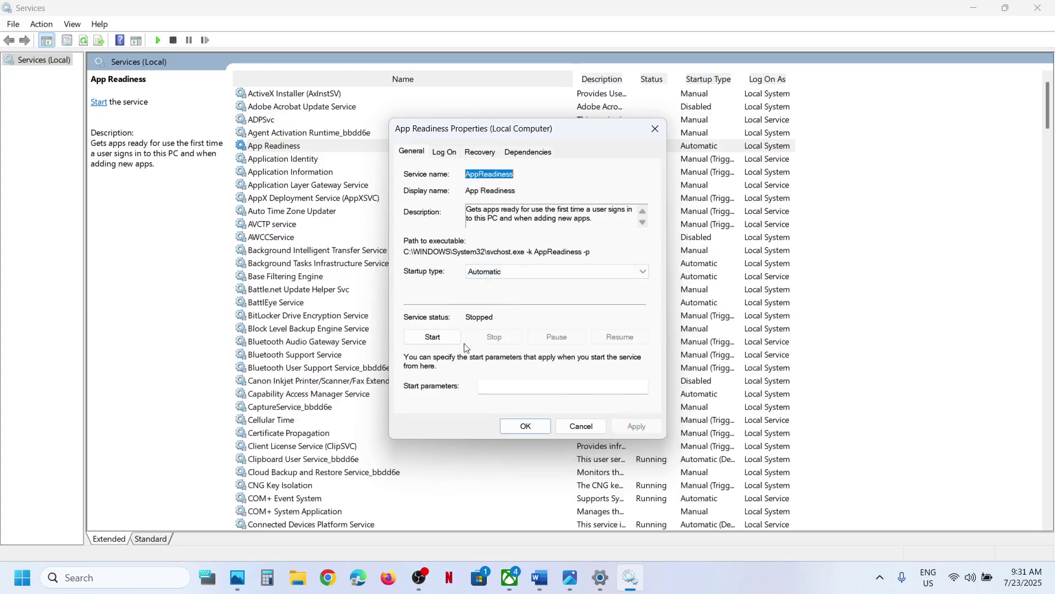
{"action": "left_click", "coordinate": [443, 339]}
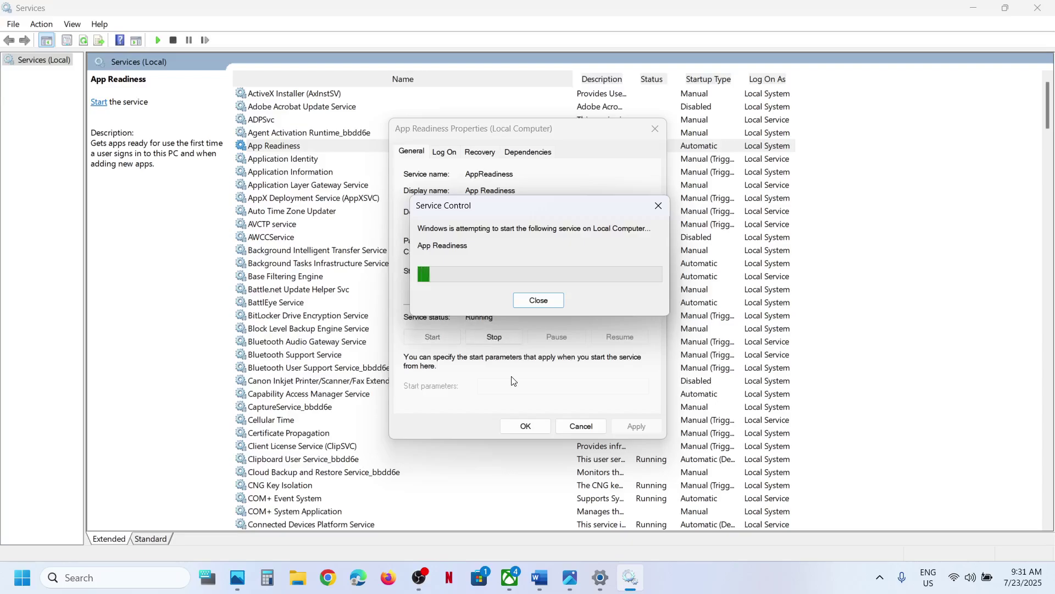
{"action": "left_click", "coordinate": [529, 427]}
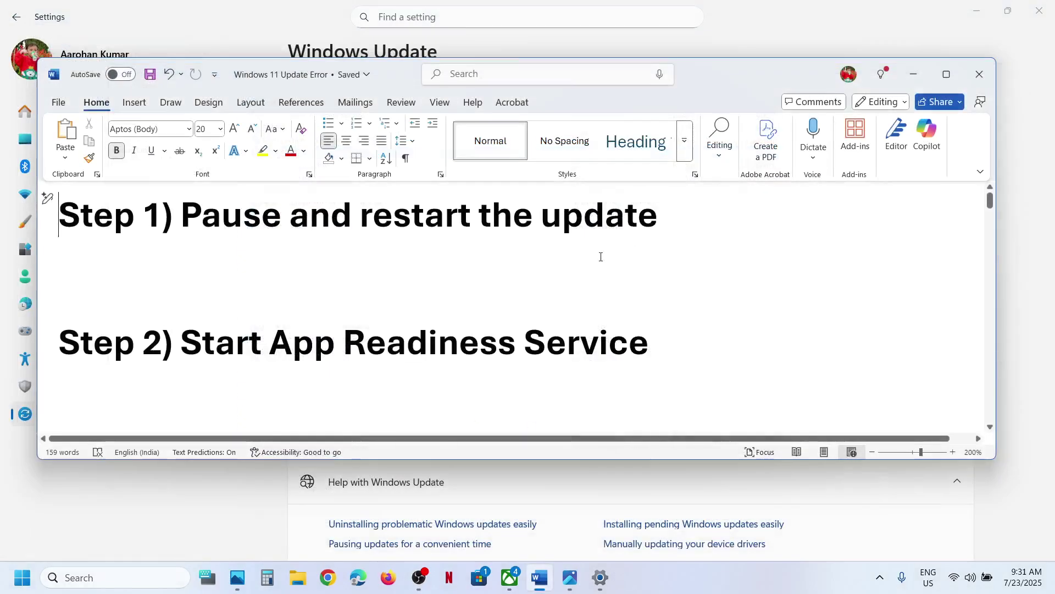
Read the third fix in the Word document and open the other troubleshooters in the System settings
{"action": "scroll", "coordinate": [538, 287], "scroll_direction": "down", "scroll_amount": 1}
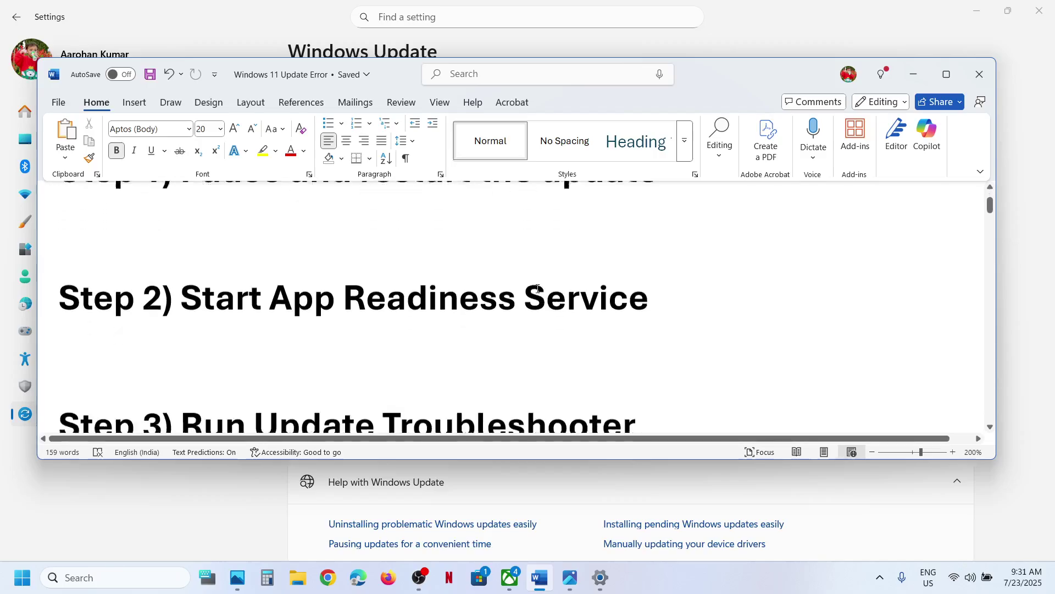
{"action": "scroll", "coordinate": [537, 287], "scroll_direction": "down", "scroll_amount": 2}
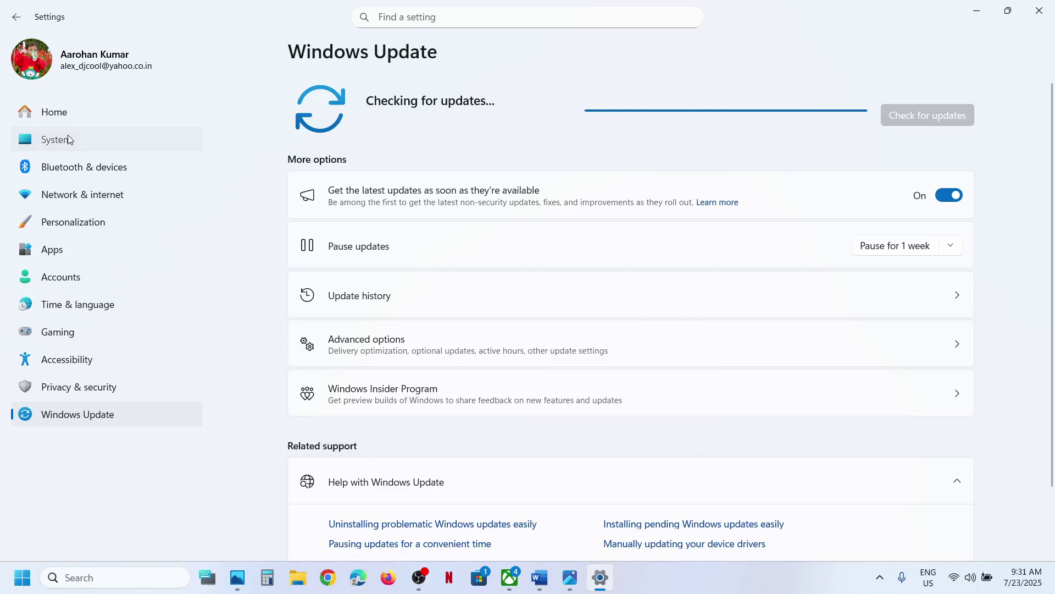
{"action": "left_click", "coordinate": [68, 140]}
{"action": "scroll", "coordinate": [434, 299], "scroll_direction": "down", "scroll_amount": 7}
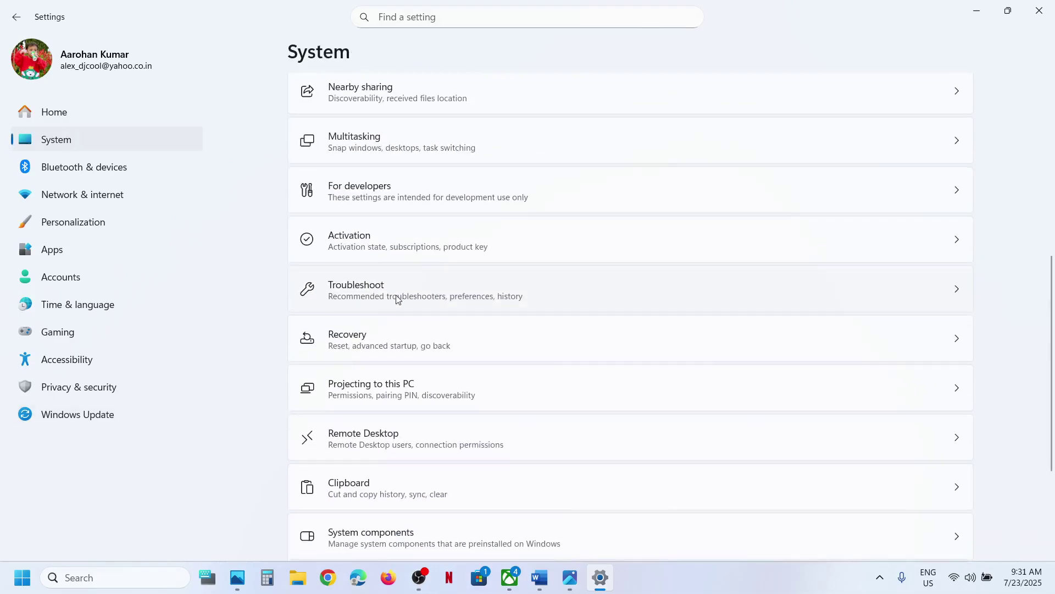
{"action": "left_click", "coordinate": [394, 299]}
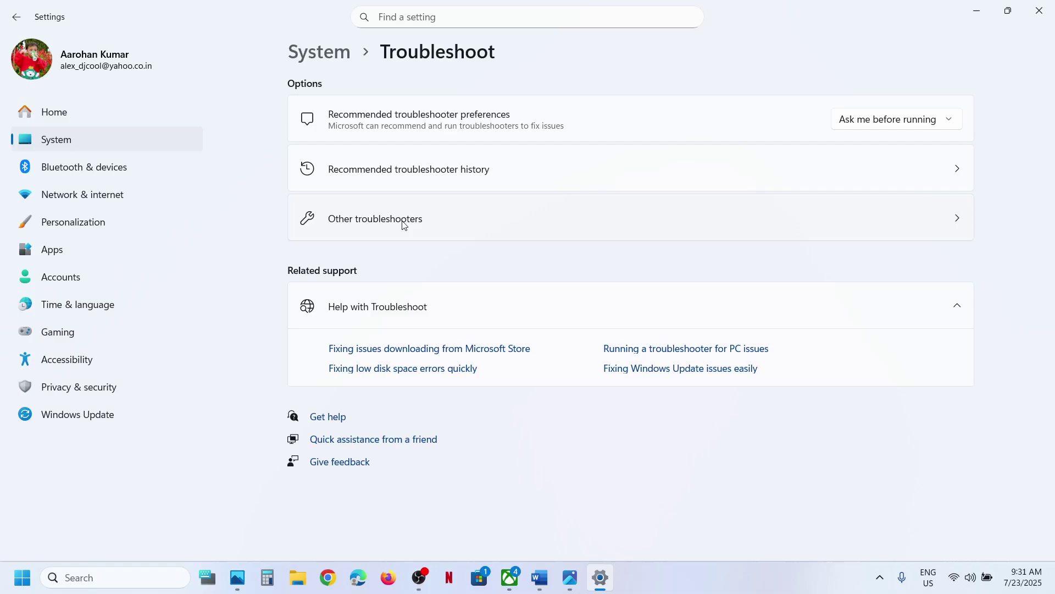
{"action": "left_click", "coordinate": [404, 225]}
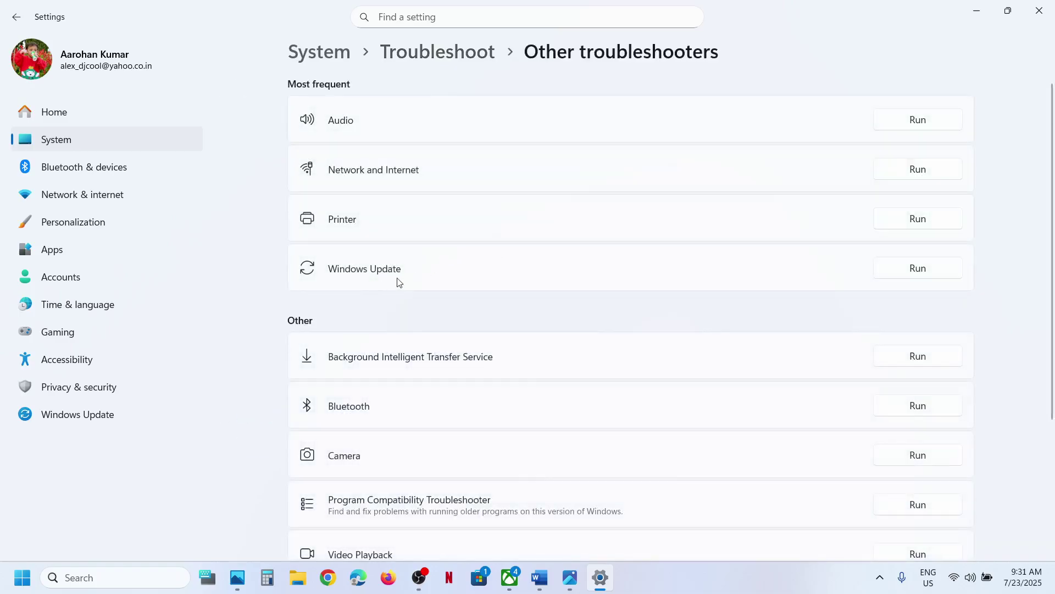
Run the Windows Update troubleshooter and close its Get Help window
{"action": "left_click", "coordinate": [662, 219]}
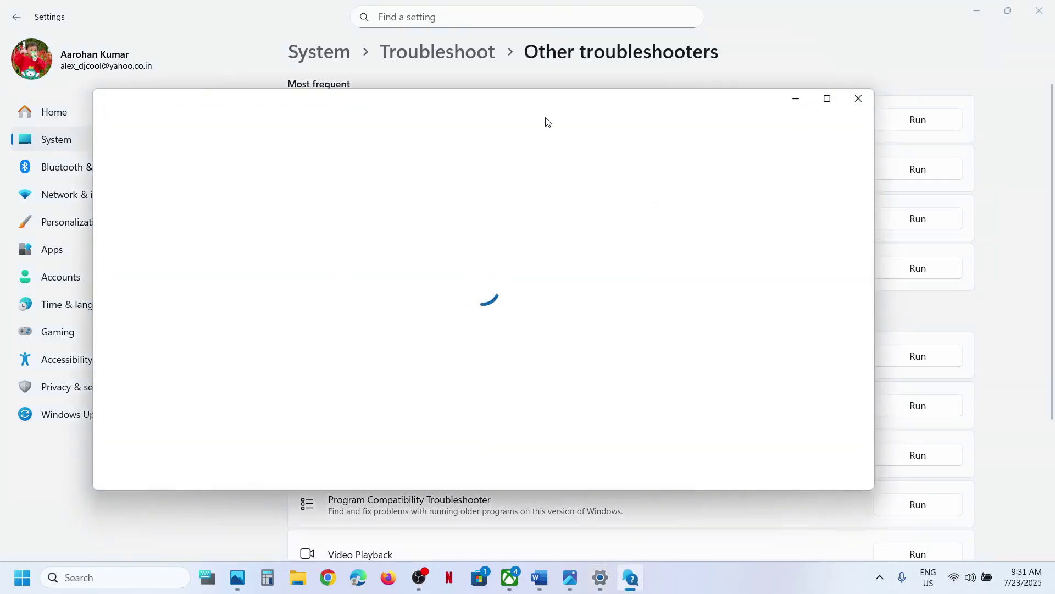
{"action": "left_click_drag", "start_coordinate": [557, 106], "coordinate": [489, 77]}
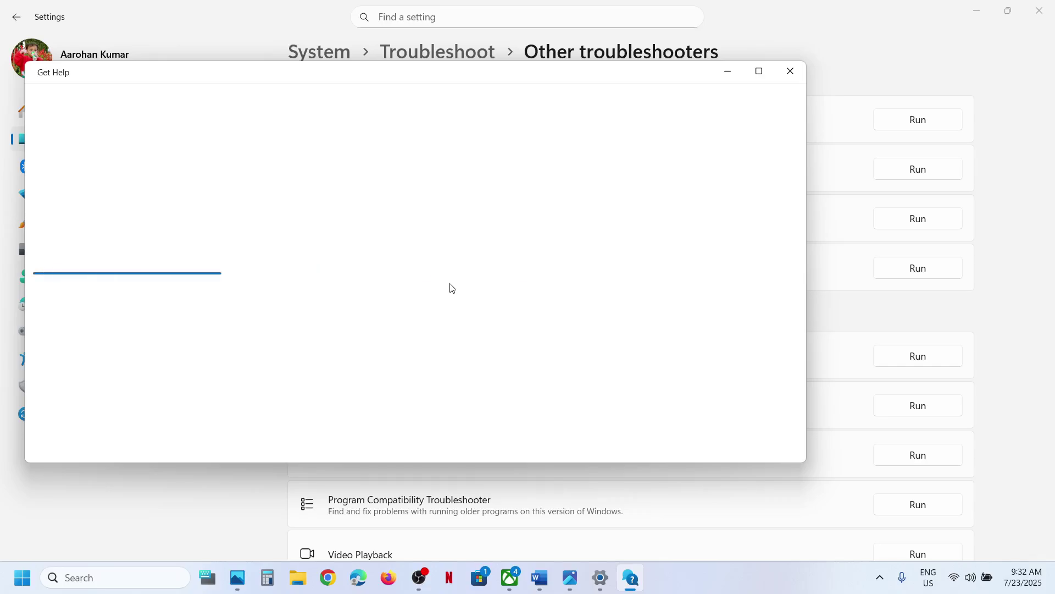
{"action": "left_click", "coordinate": [790, 71]}
Highlight the service names of step 4 in the Word document and reopen the Services console
{"action": "left_click", "coordinate": [539, 578]}
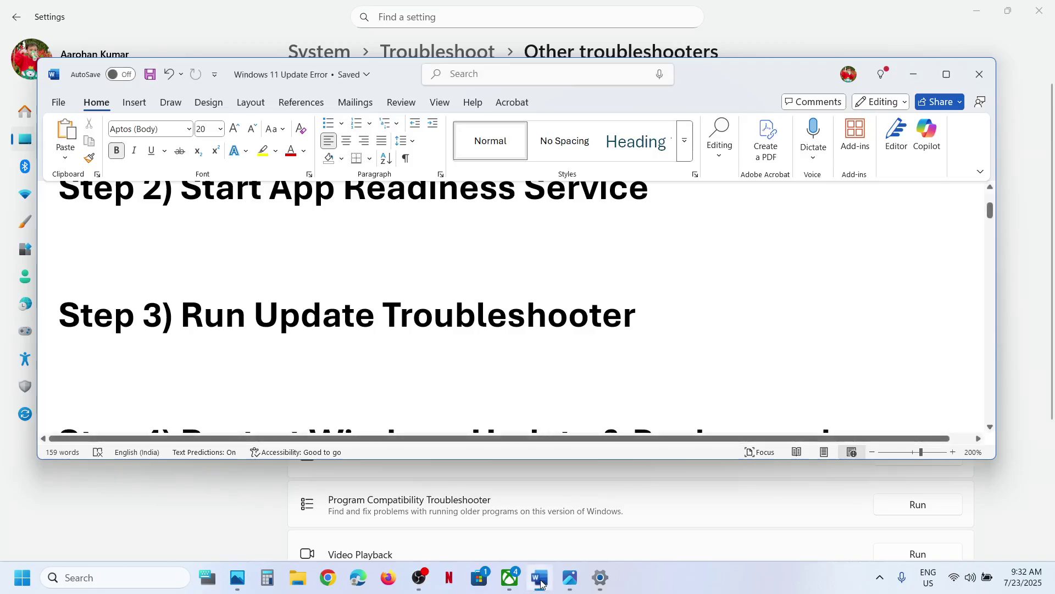
{"action": "scroll", "coordinate": [358, 322], "scroll_direction": "down", "scroll_amount": 4}
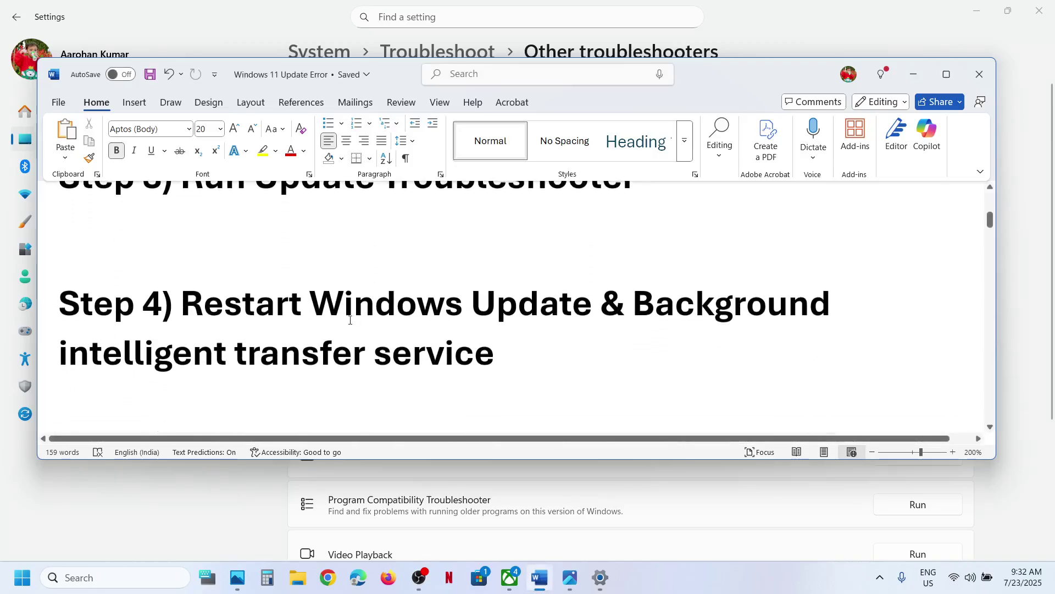
{"action": "left_click_drag", "start_coordinate": [318, 308], "coordinate": [514, 354]}
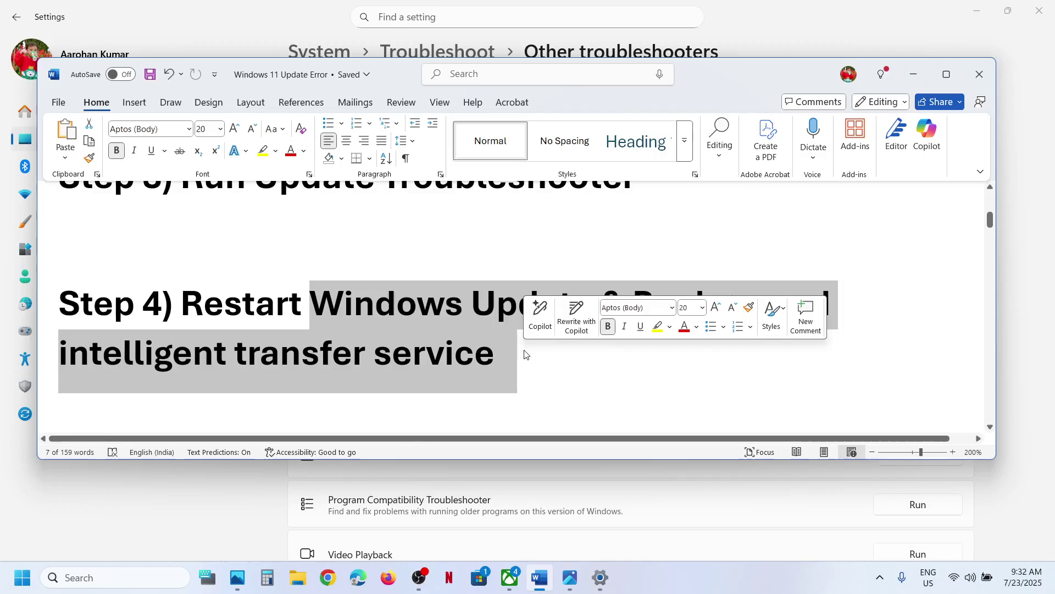
{"action": "left_click", "coordinate": [86, 579]}
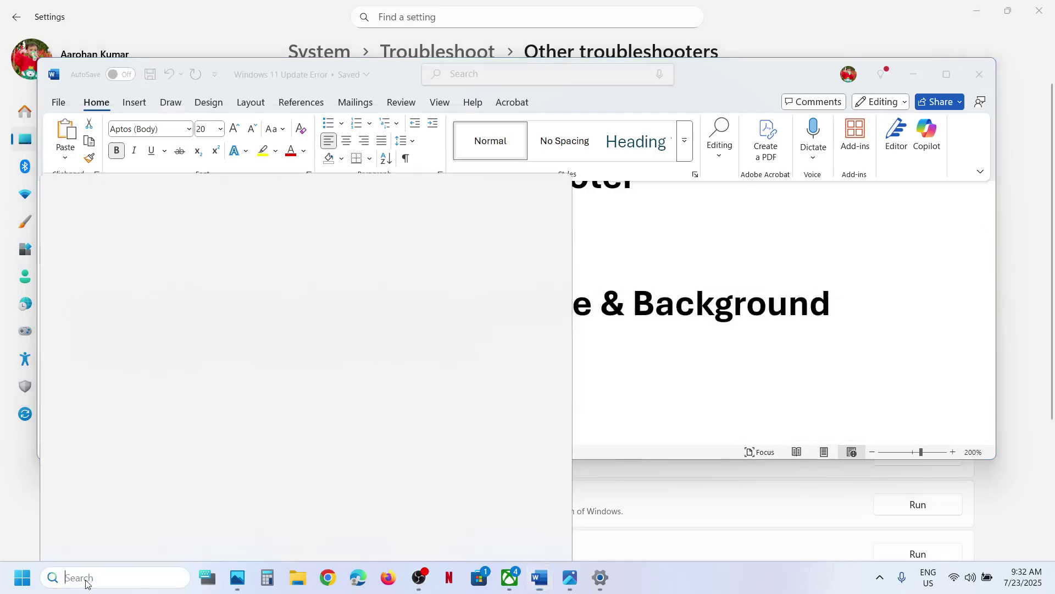
{"action": "type", "text": "services"}
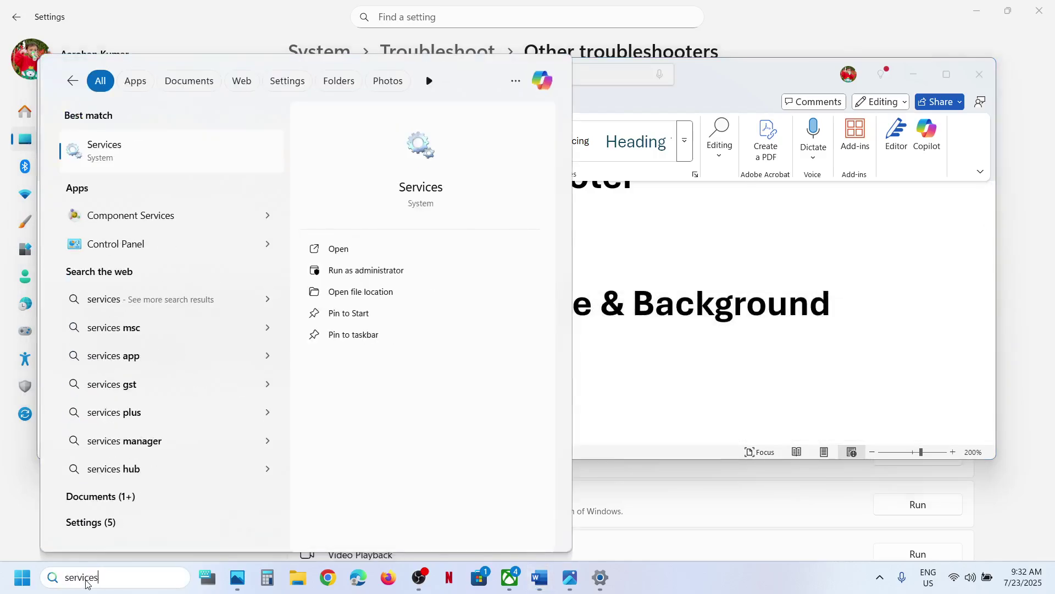
{"action": "key", "text": "Return"}
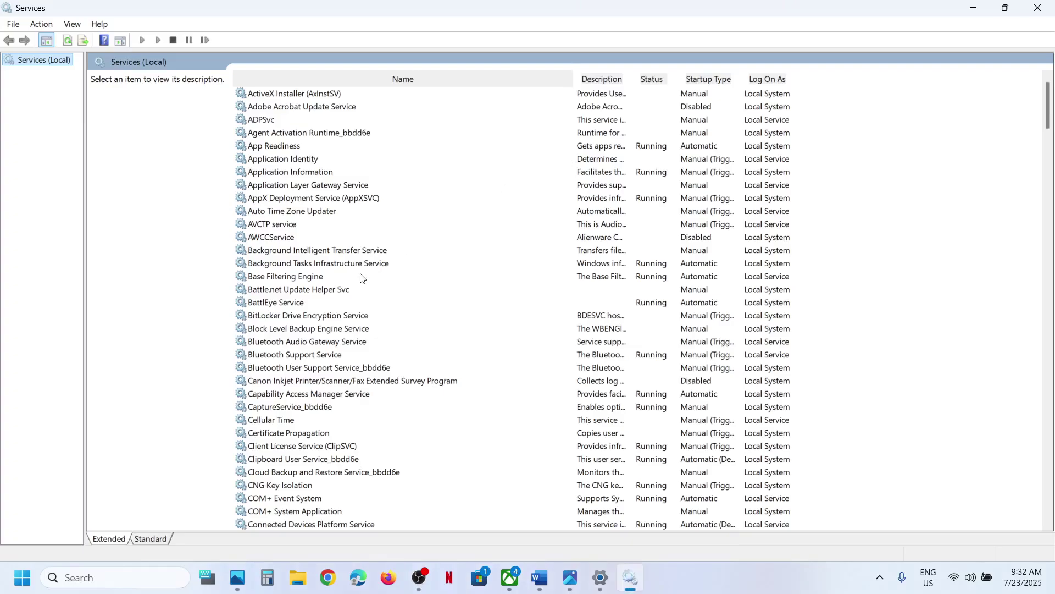
Set the Windows Update service's startup type to Automatic and restart the service
{"action": "left_click", "coordinate": [324, 341]}
{"action": "key", "text": "w"}
{"action": "scroll", "coordinate": [323, 340], "scroll_direction": "down", "scroll_amount": 7}
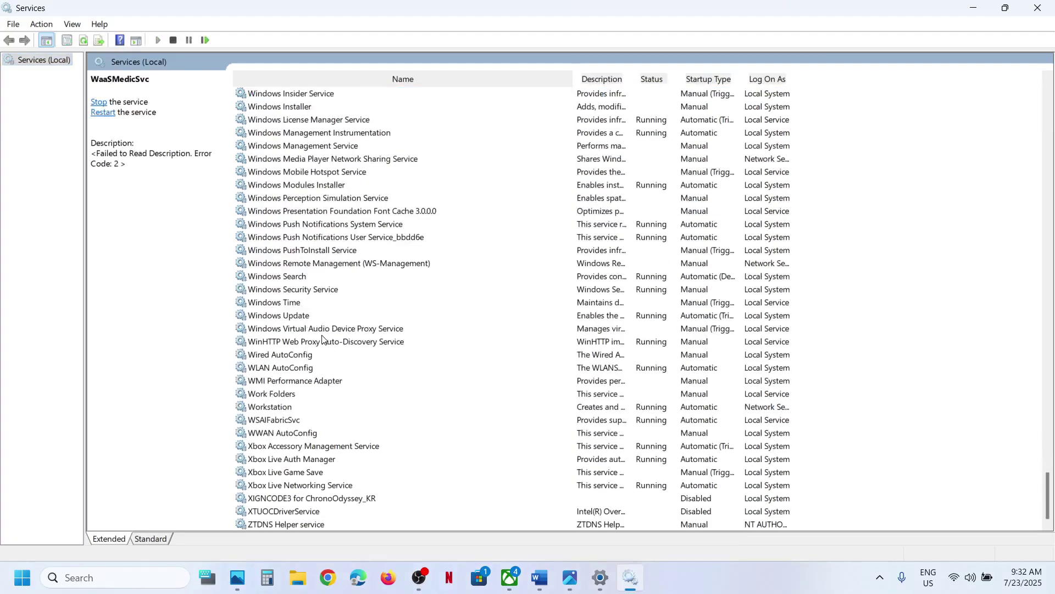
{"action": "double_click", "coordinate": [314, 317]}
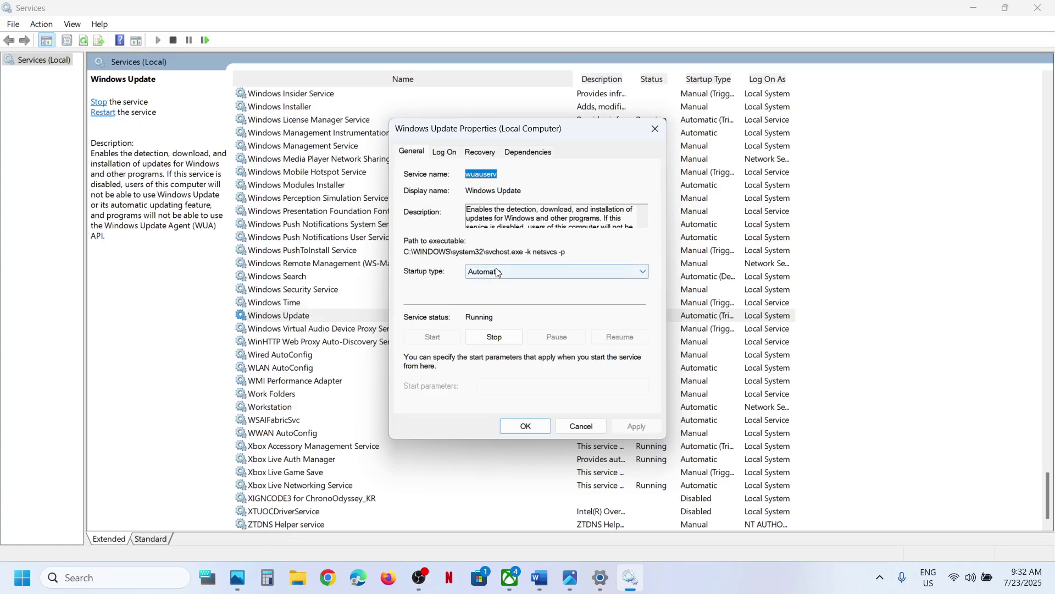
{"action": "left_click", "coordinate": [502, 272]}
{"action": "left_click", "coordinate": [501, 293]}
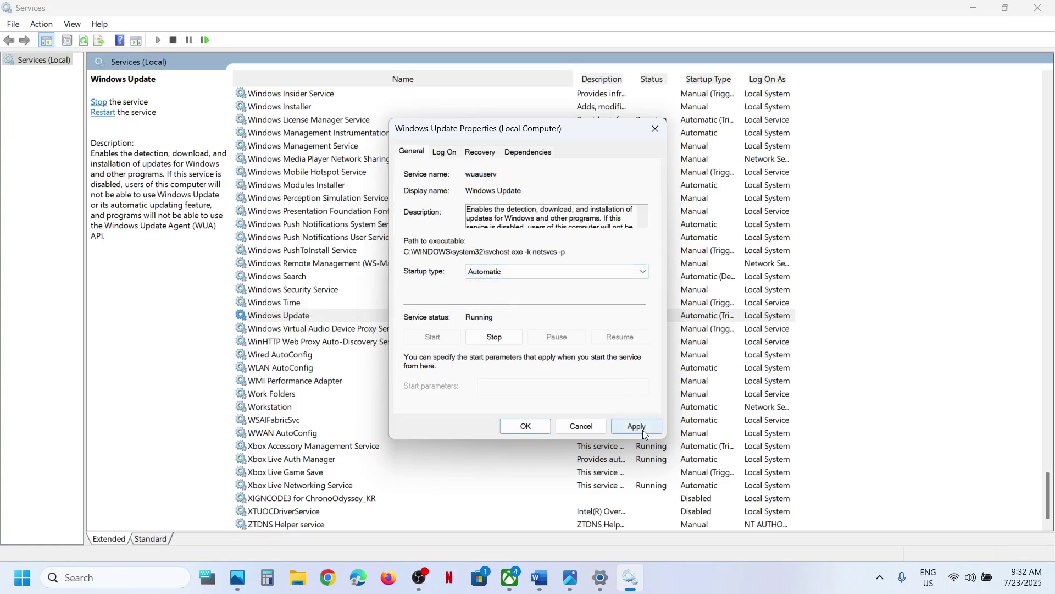
{"action": "left_click", "coordinate": [639, 428]}
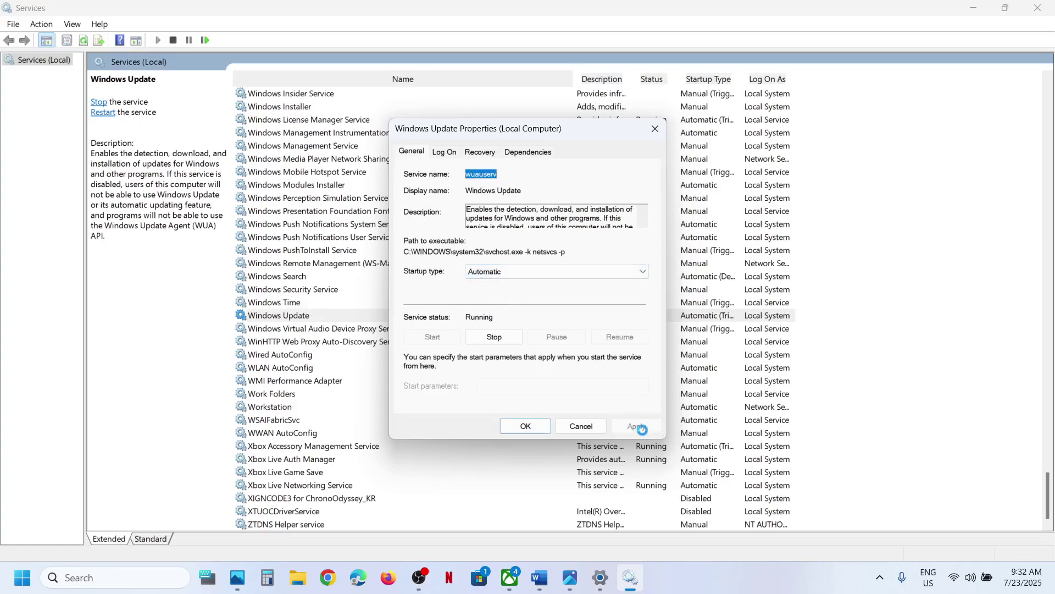
{"action": "left_click", "coordinate": [526, 426]}
{"action": "right_click", "coordinate": [322, 317]}
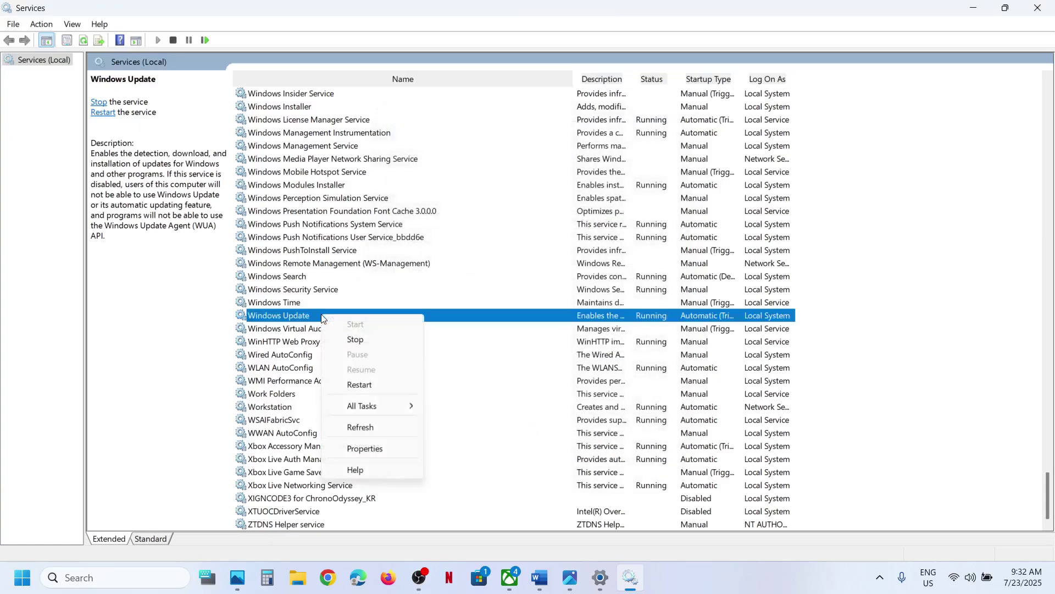
{"action": "left_click", "coordinate": [373, 386]}
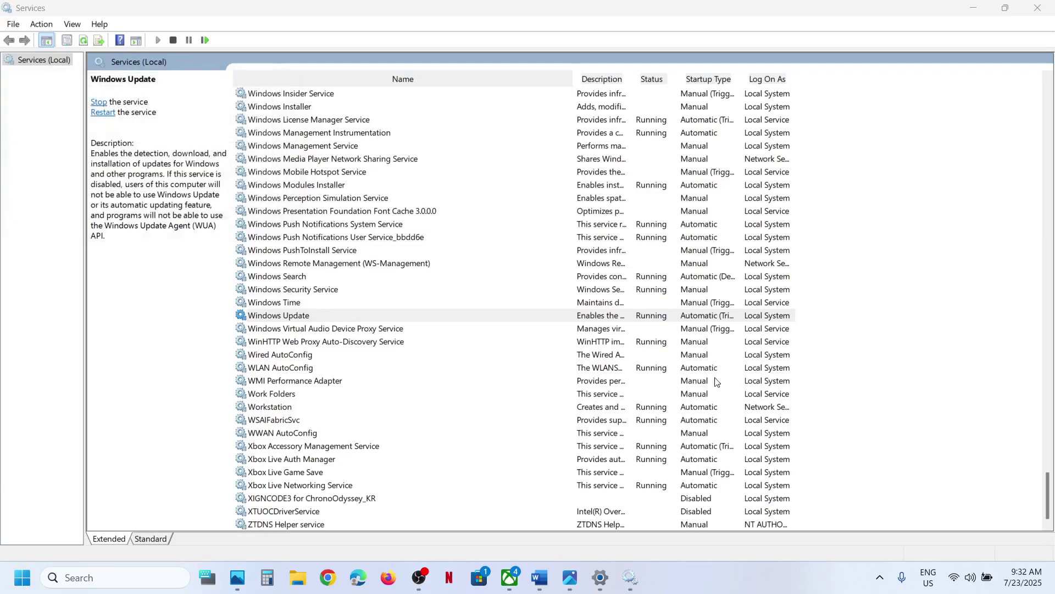
Set the Background Intelligent Transfer Service's startup type to Automatic and start the service
{"action": "left_click", "coordinate": [423, 273]}
{"action": "key", "text": "b"}
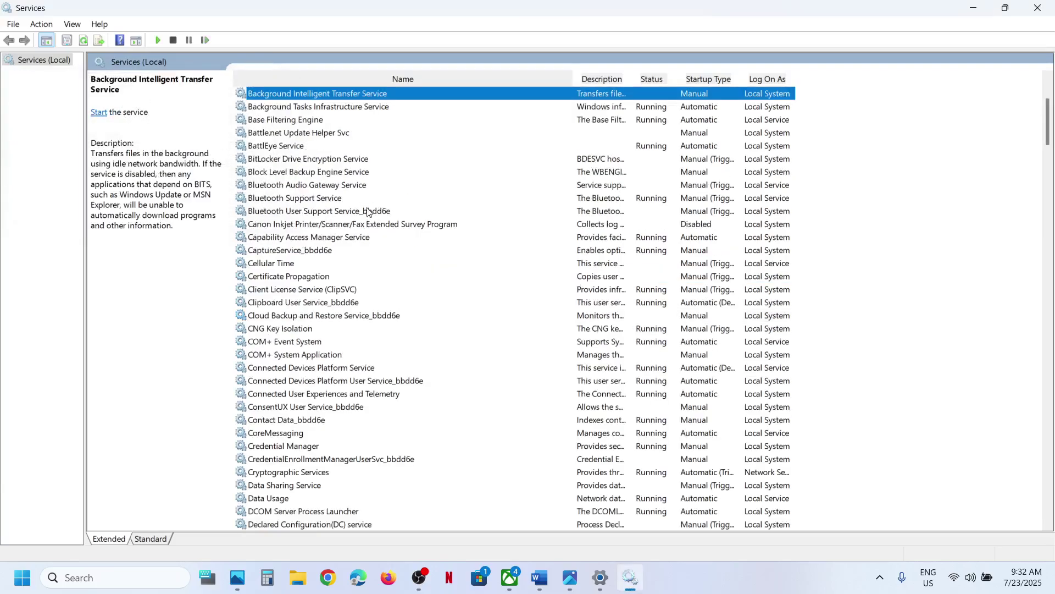
{"action": "scroll", "coordinate": [379, 201], "scroll_direction": "up", "scroll_amount": 2}
{"action": "double_click", "coordinate": [377, 175]}
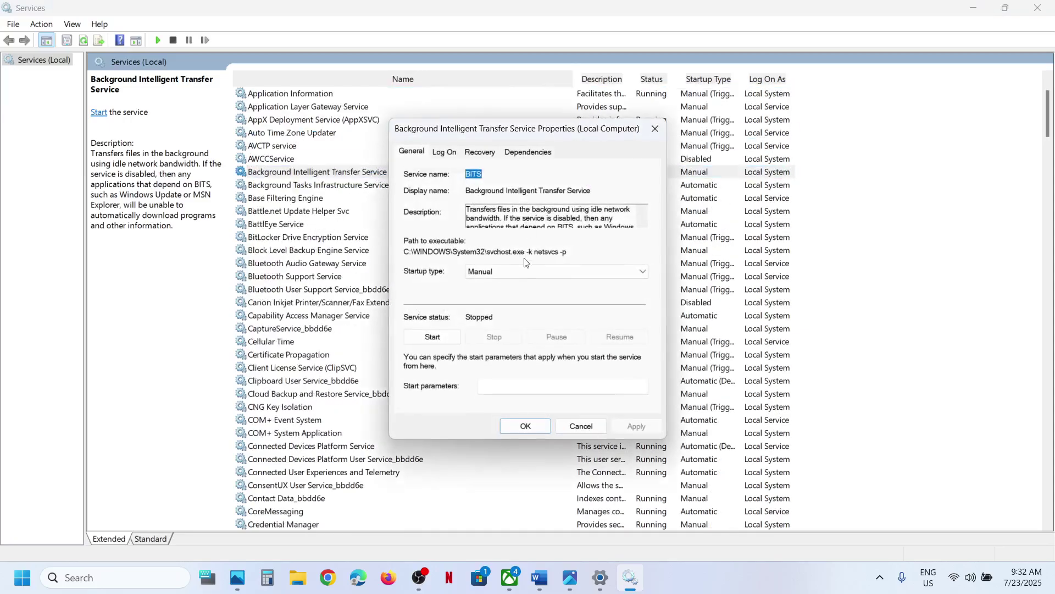
{"action": "left_click", "coordinate": [516, 271]}
{"action": "left_click", "coordinate": [506, 292]}
{"action": "left_click", "coordinate": [636, 426]}
{"action": "left_click", "coordinate": [432, 337]}
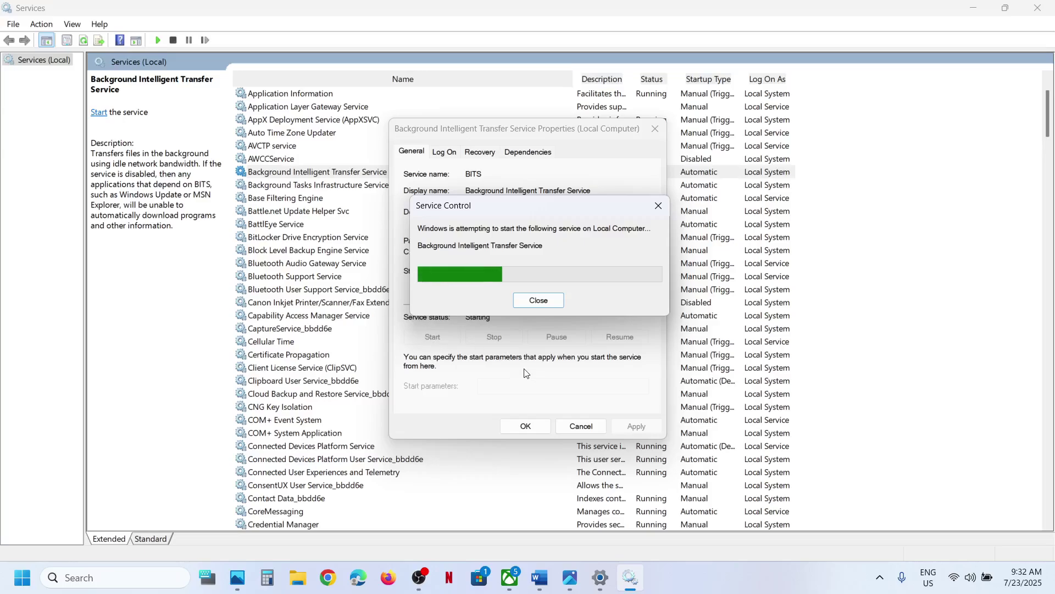
{"action": "left_click", "coordinate": [538, 427]}
Restart the Background Intelligent Transfer Service
{"action": "right_click", "coordinate": [373, 174]}
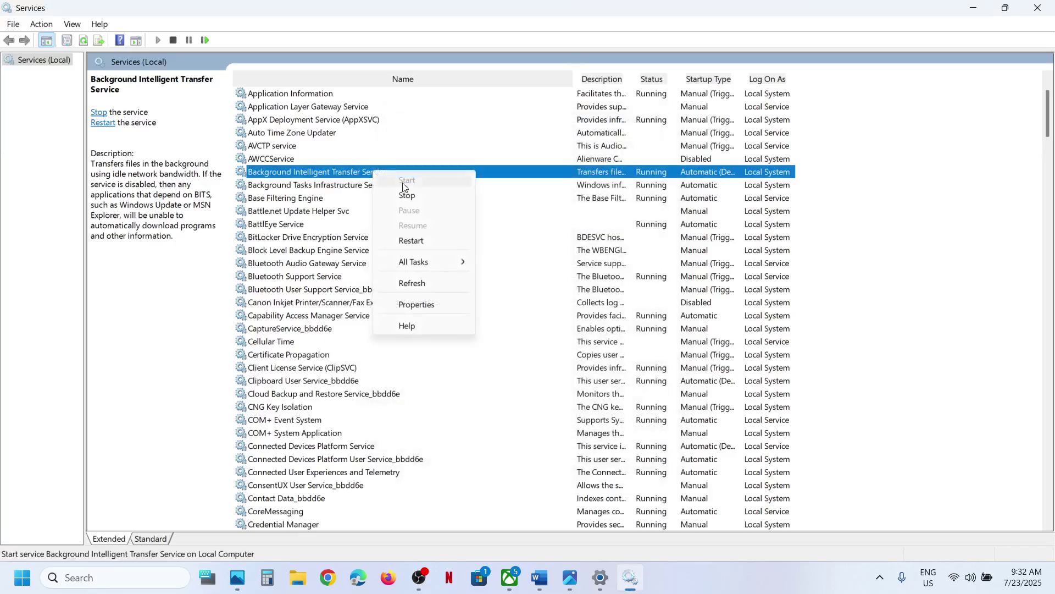
{"action": "left_click", "coordinate": [415, 234]}
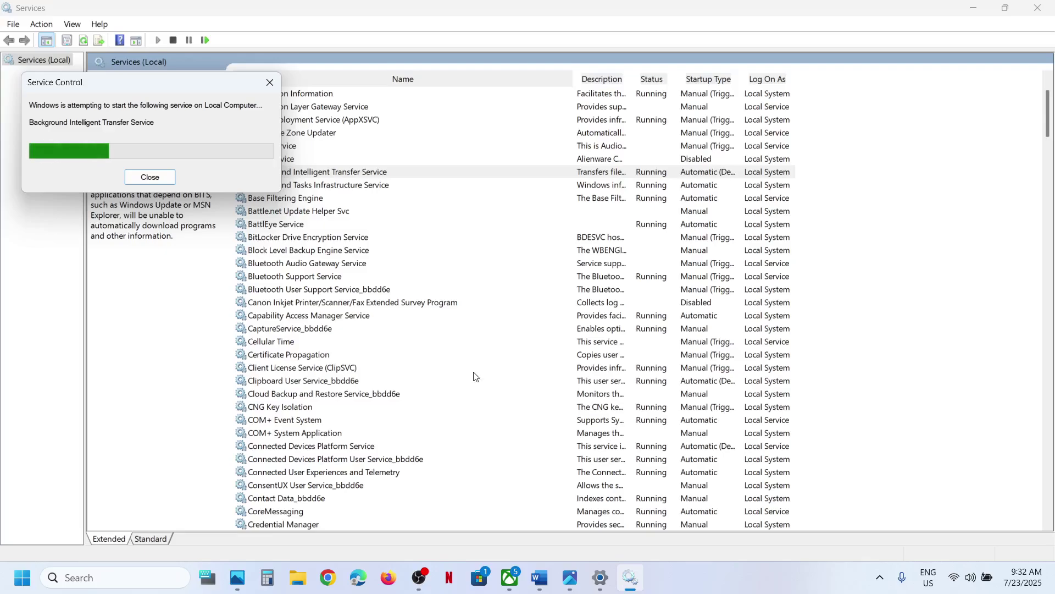
Copy the Windows 11 download link under step 5 of the Word document and open it in Chrome
{"action": "left_click", "coordinate": [540, 578]}
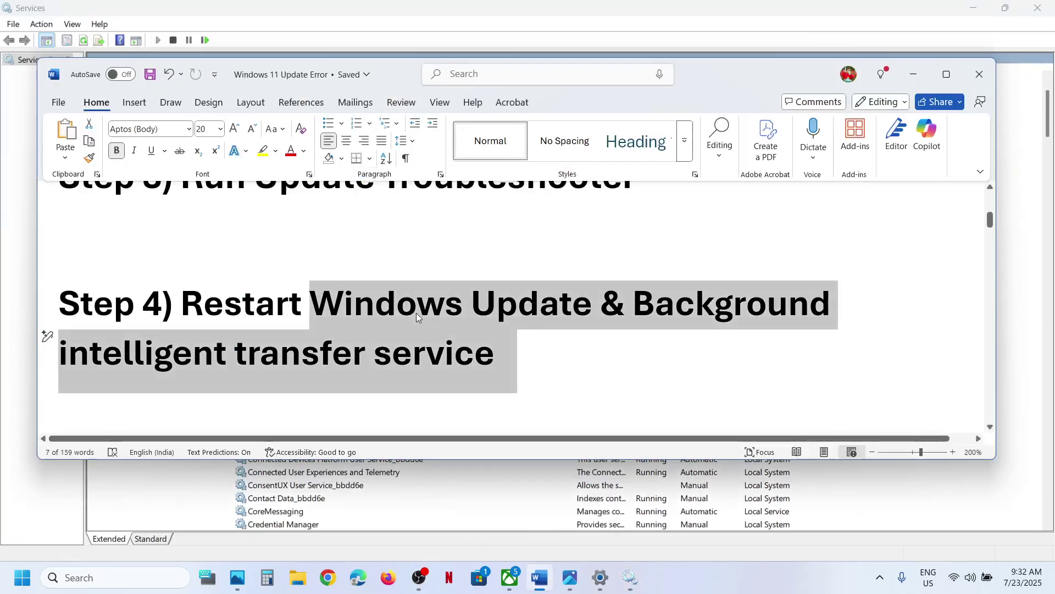
{"action": "scroll", "coordinate": [416, 313], "scroll_direction": "down", "scroll_amount": 1}
{"action": "left_click", "coordinate": [417, 318]}
{"action": "scroll", "coordinate": [423, 324], "scroll_direction": "down", "scroll_amount": 1}
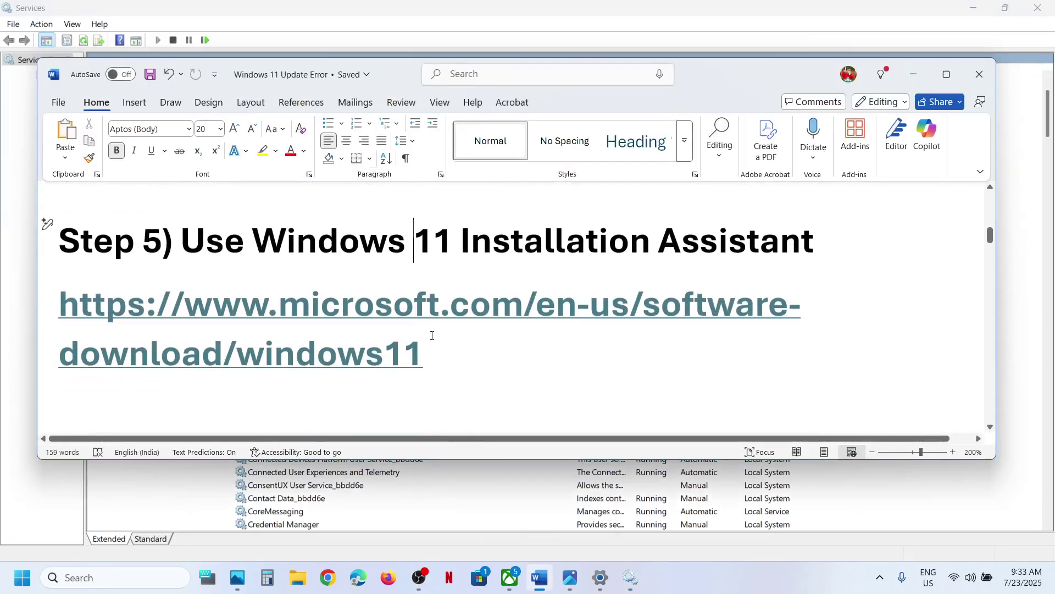
{"action": "left_click_drag", "start_coordinate": [432, 344], "coordinate": [49, 302]}
{"action": "key", "text": "ctrl+c"}
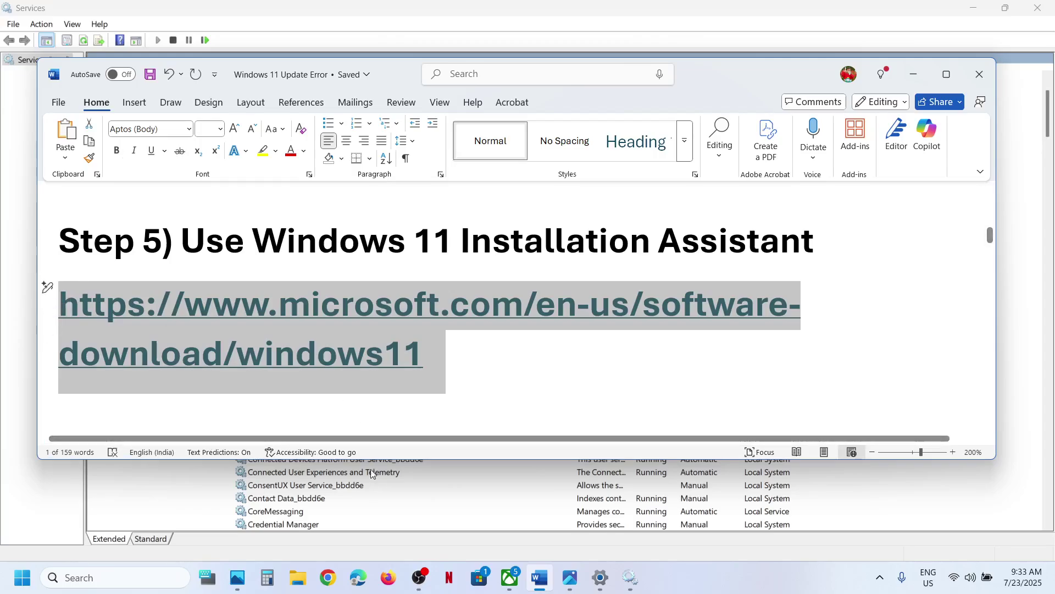
{"action": "left_click", "coordinate": [332, 571]}
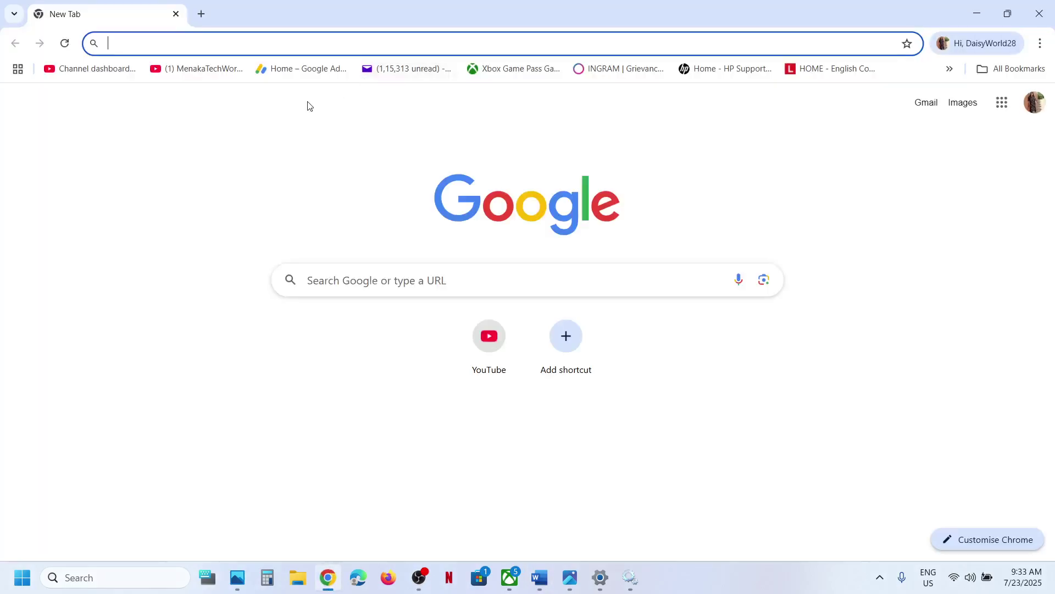
{"action": "key", "text": "ctrl+v"}
{"action": "key", "text": "Return"}
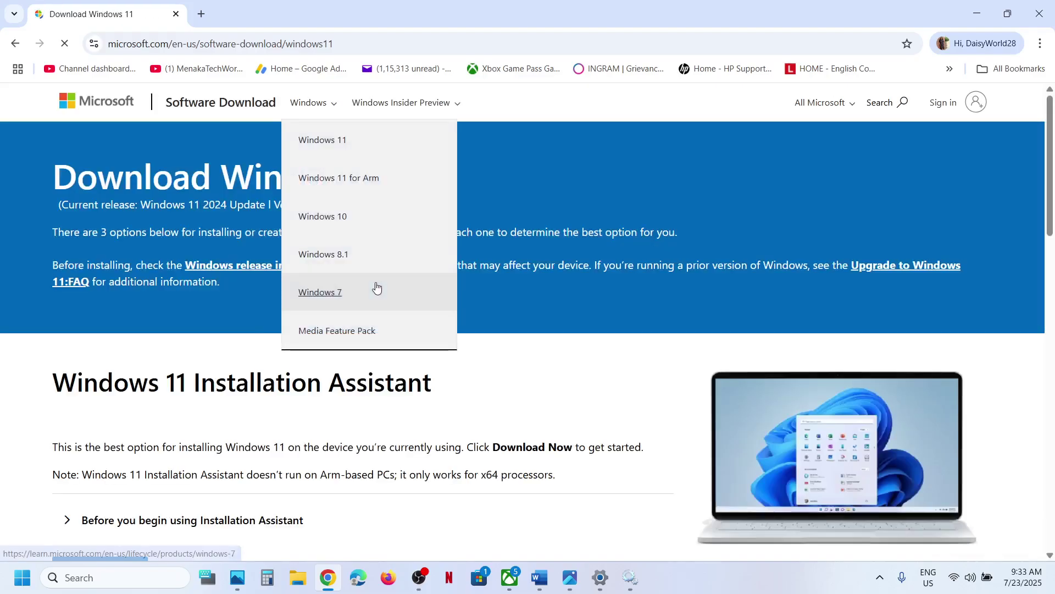
Download the Windows 11 Installation Assistant, run it with administrator permission, and close it
{"action": "scroll", "coordinate": [377, 284], "scroll_direction": "down", "scroll_amount": 2}
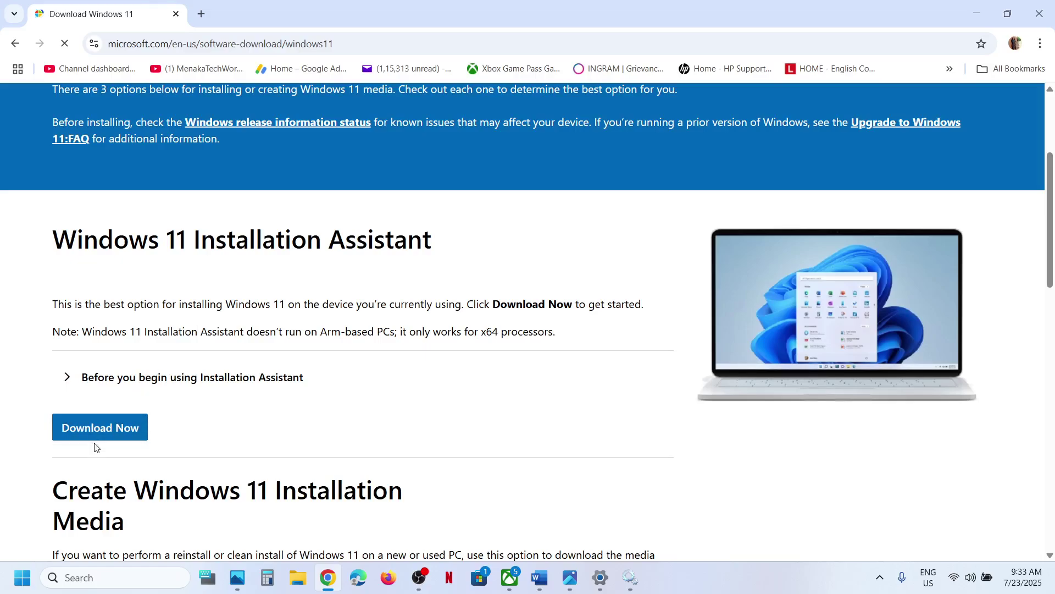
{"action": "left_click", "coordinate": [94, 425]}
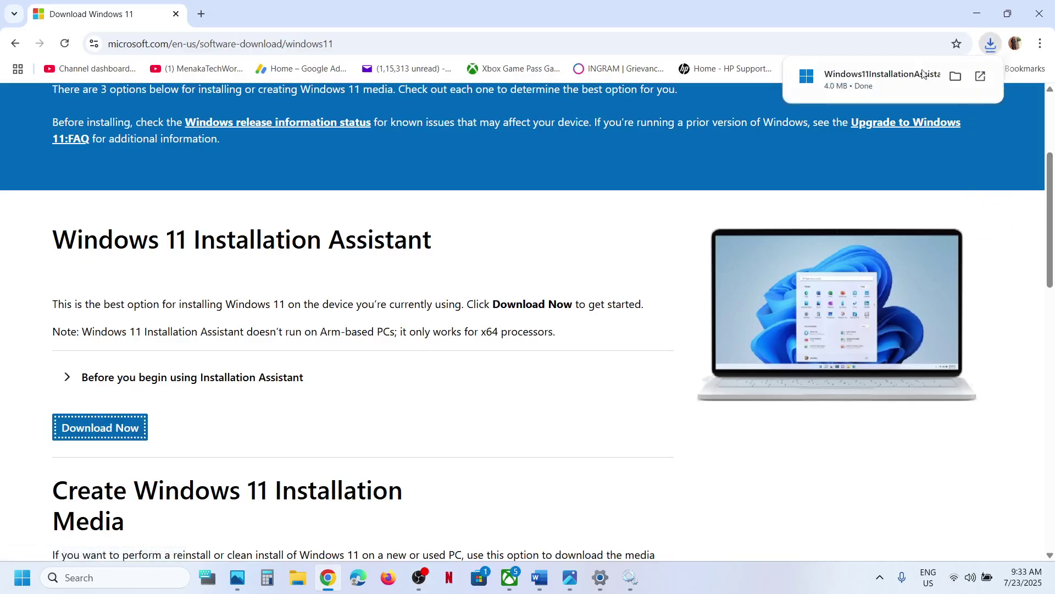
{"action": "left_click", "coordinate": [902, 81]}
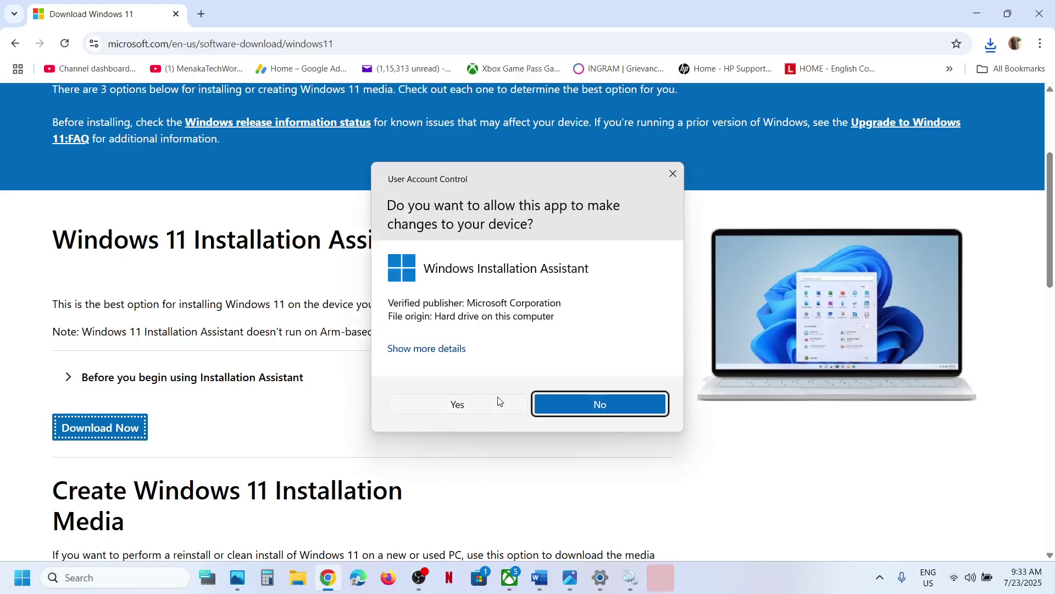
{"action": "left_click", "coordinate": [491, 404]}
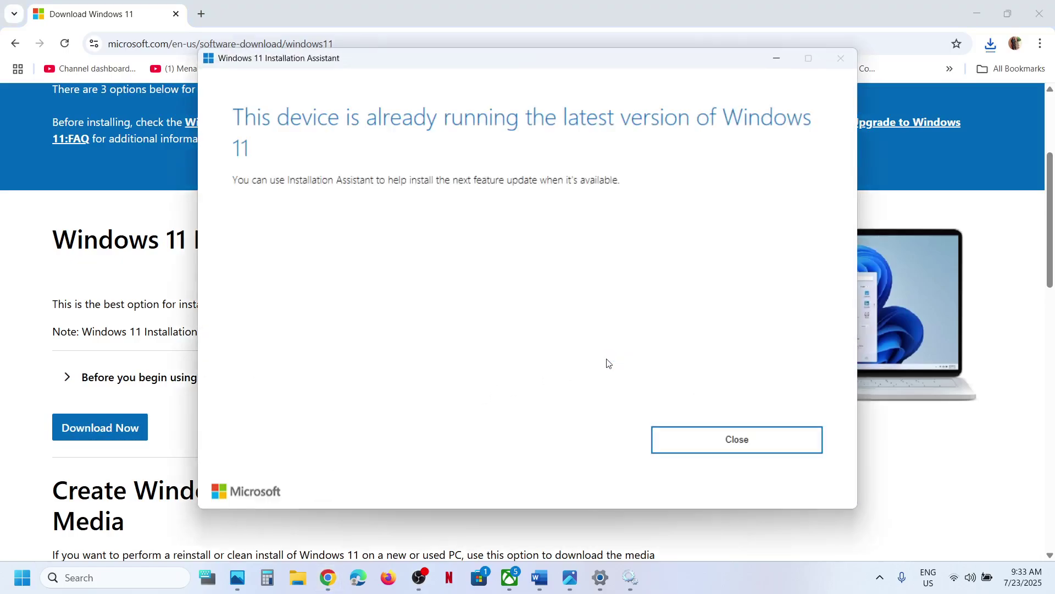
{"action": "left_click", "coordinate": [755, 443]}
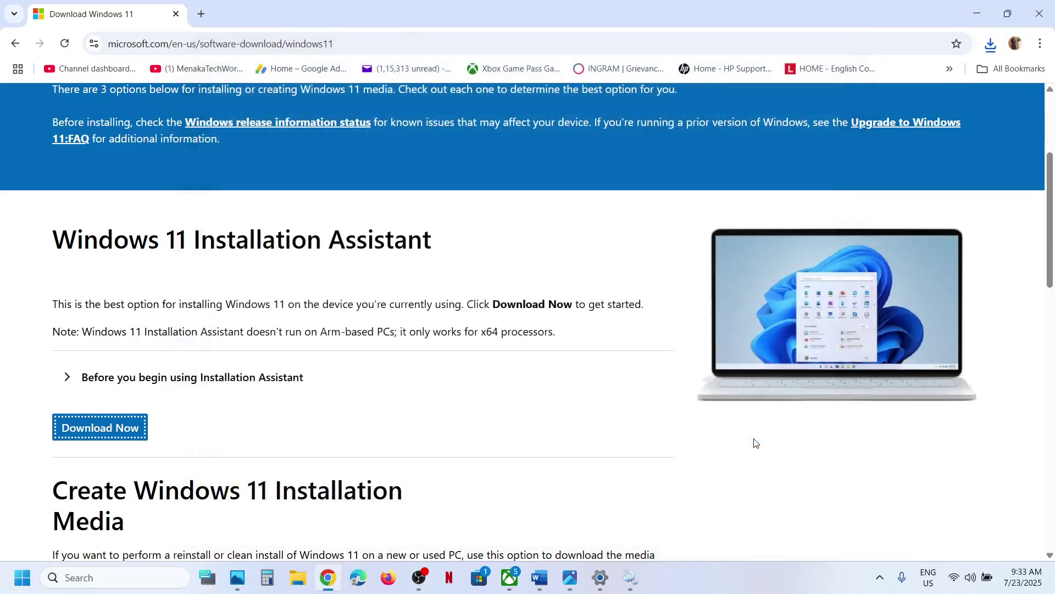
Copy the Microsoft Update Catalog link under step 6 of the Word document and open it in a new Chrome tab
{"action": "left_click", "coordinate": [540, 577]}
{"action": "scroll", "coordinate": [316, 349], "scroll_direction": "down", "scroll_amount": 3}
{"action": "scroll", "coordinate": [316, 349], "scroll_direction": "down", "scroll_amount": 1}
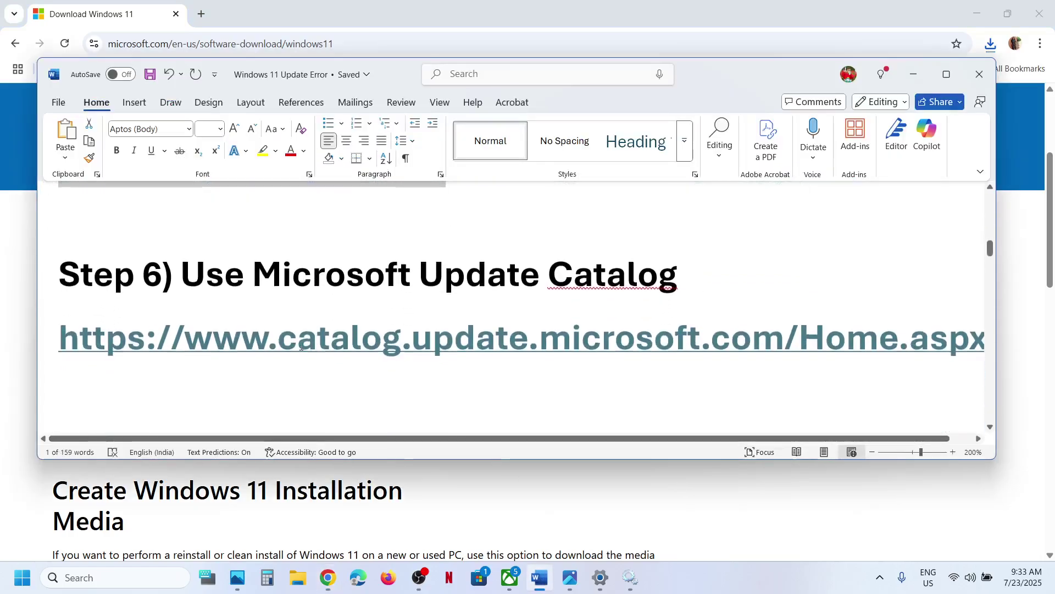
{"action": "triple_click", "coordinate": [301, 350]}
{"action": "key", "text": "ctrl+c"}
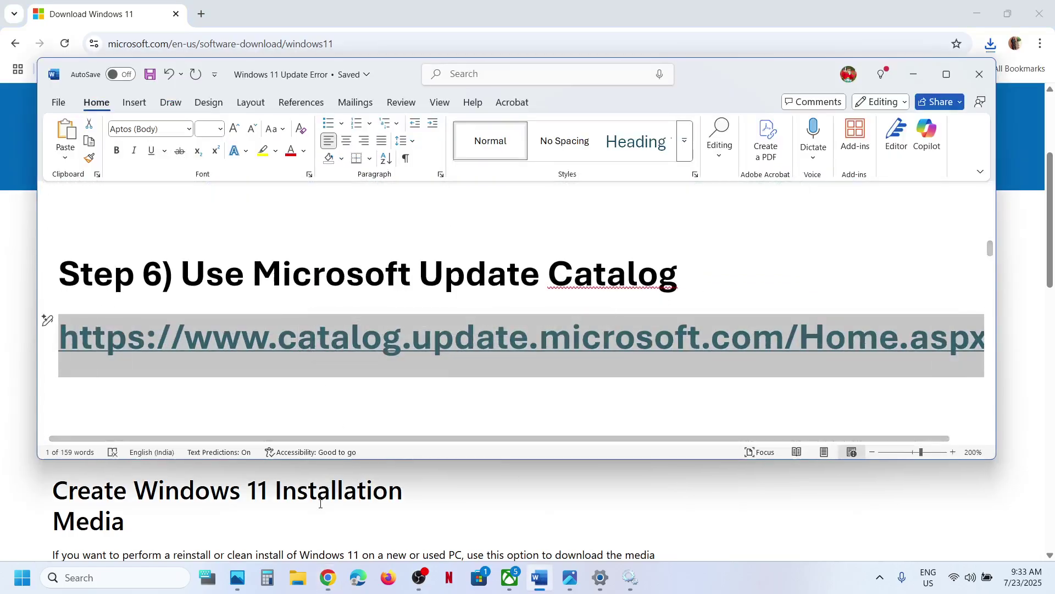
{"action": "left_click", "coordinate": [201, 19]}
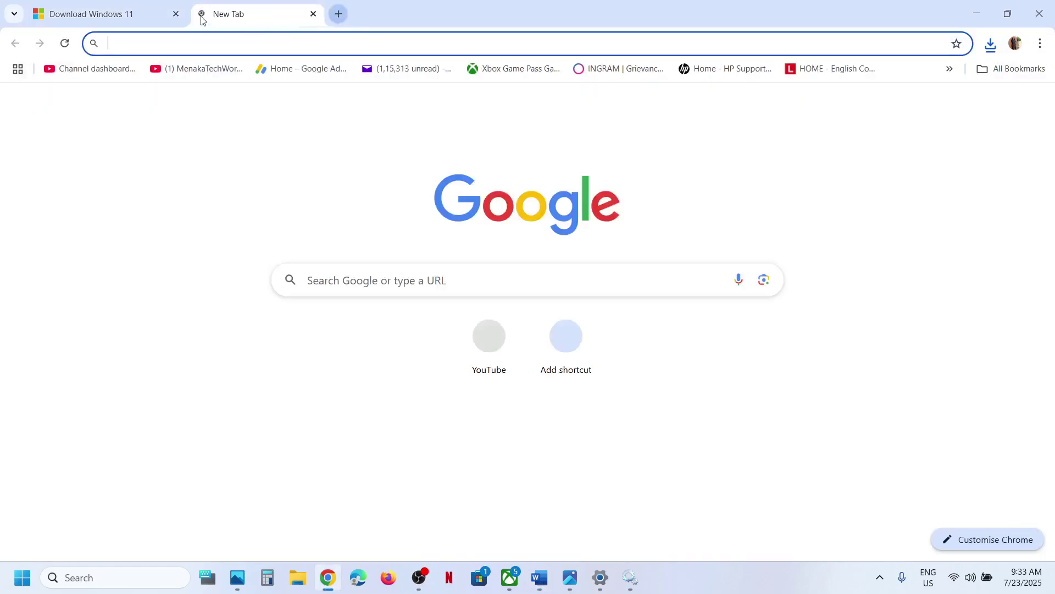
{"action": "key", "text": "ctrl+v"}
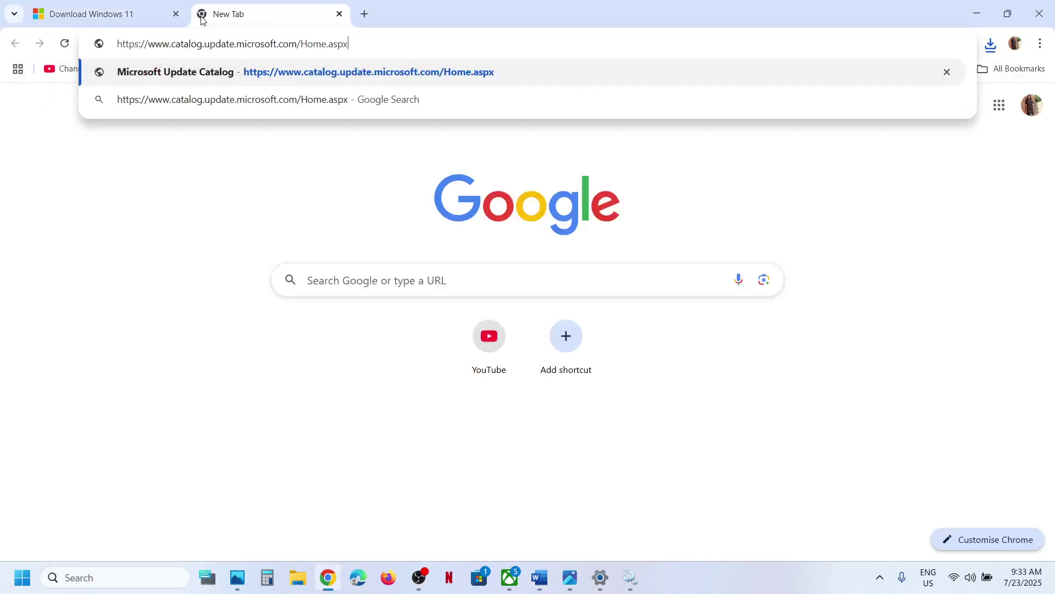
{"action": "key", "text": "Return"}
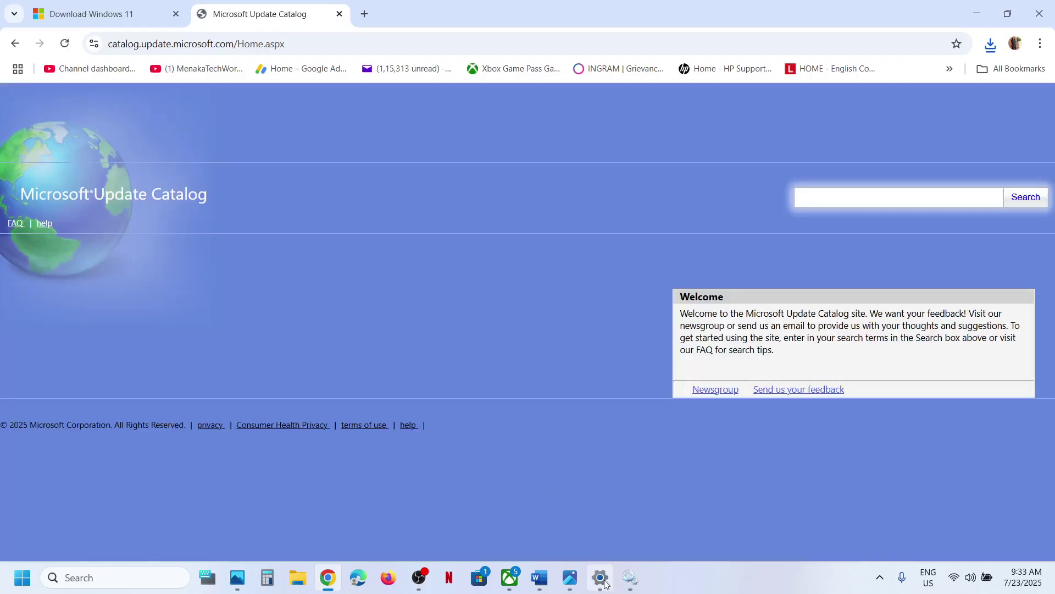
Switch to Settings and open the Windows Update history
{"action": "left_click", "coordinate": [604, 582]}
{"action": "left_click", "coordinate": [117, 419]}
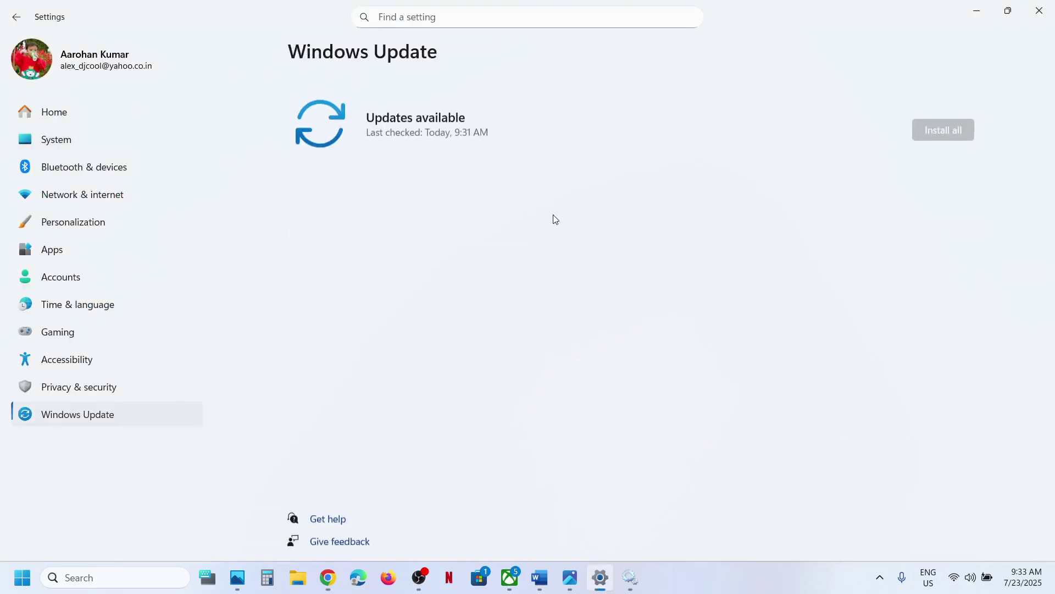
{"action": "left_click", "coordinate": [374, 408]}
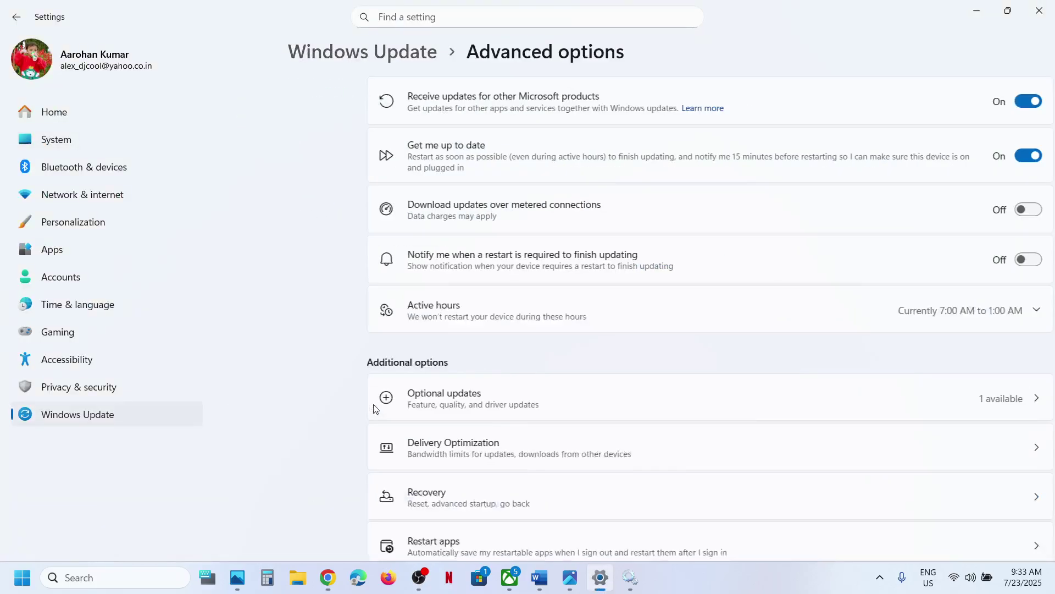
{"action": "left_click", "coordinate": [395, 55]}
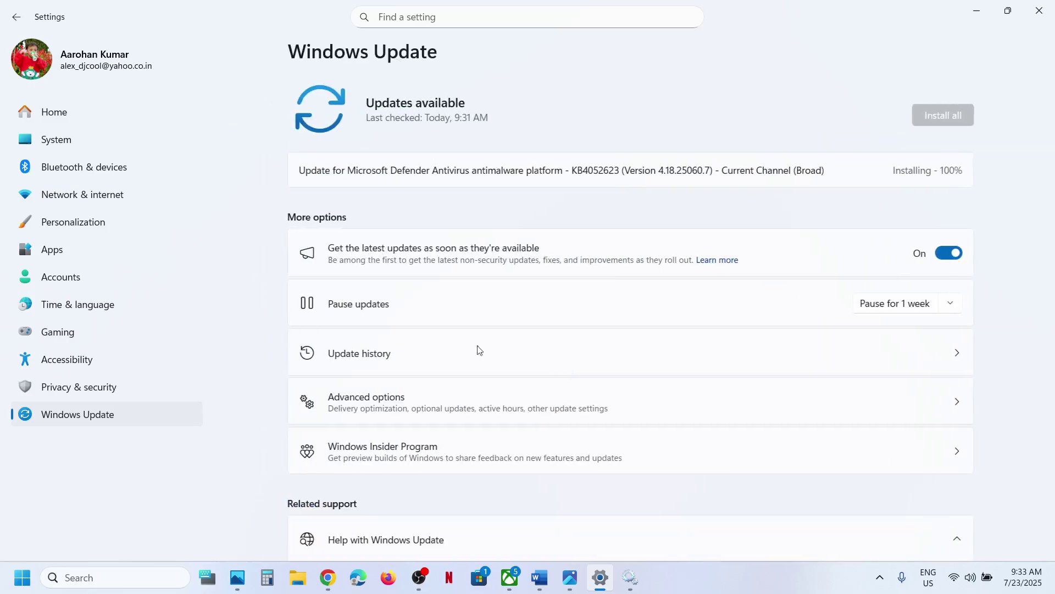
{"action": "left_click", "coordinate": [386, 358]}
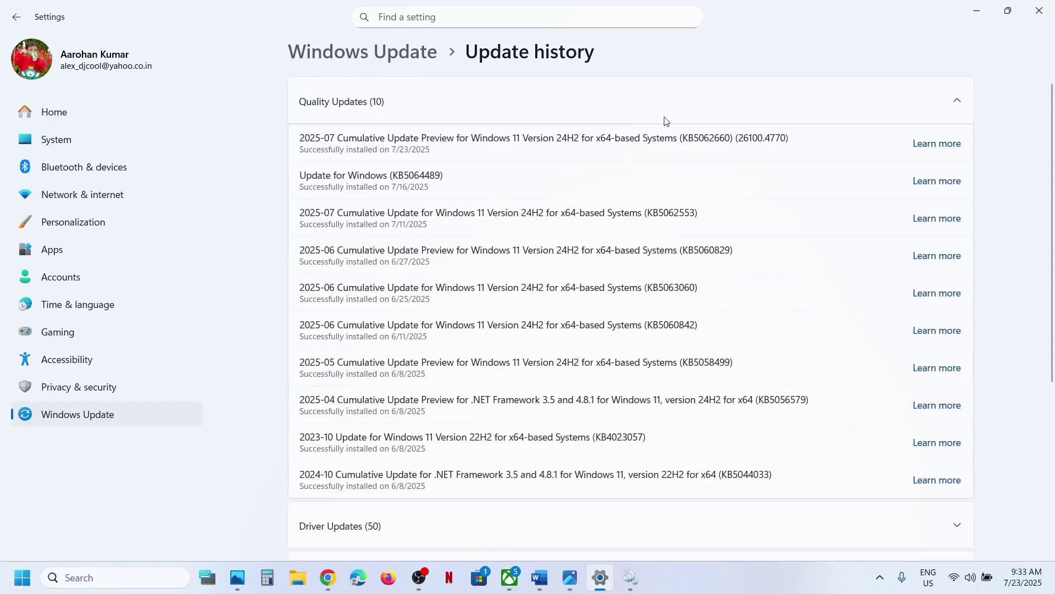
Copy KB5062660 from the newest quality update and search the Microsoft Update Catalog in Chrome for it
{"action": "double_click", "coordinate": [729, 139]}
{"action": "key", "text": "ctrl+c"}
{"action": "left_click", "coordinate": [975, 16]}
{"action": "key", "text": "ctrl+v"}
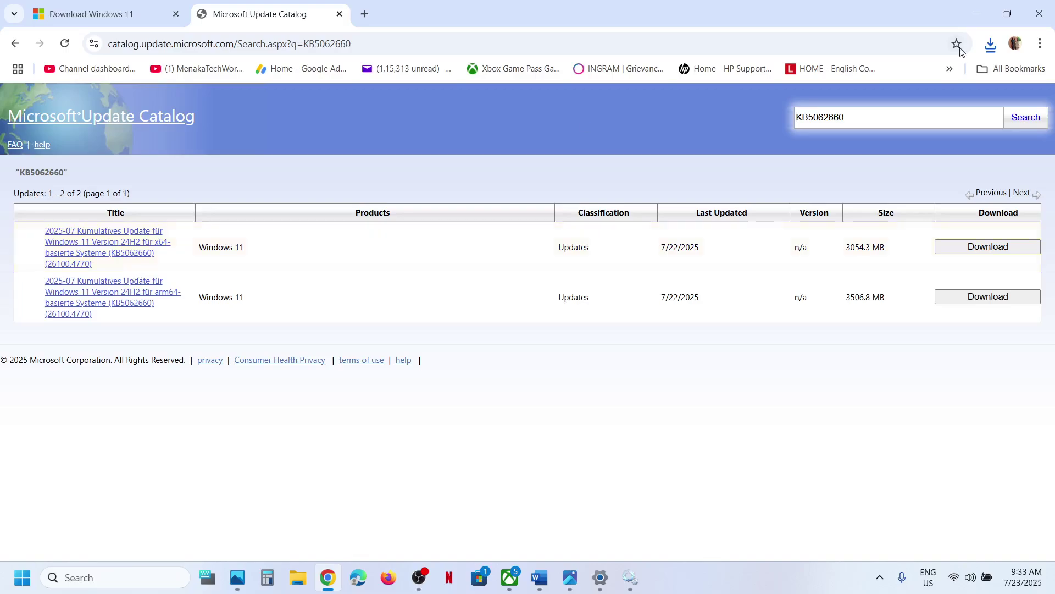
Reload the catalog results page and translate it into English
{"action": "left_click", "coordinate": [1040, 44]}
{"action": "mouse_move", "coordinate": [935, 448]}
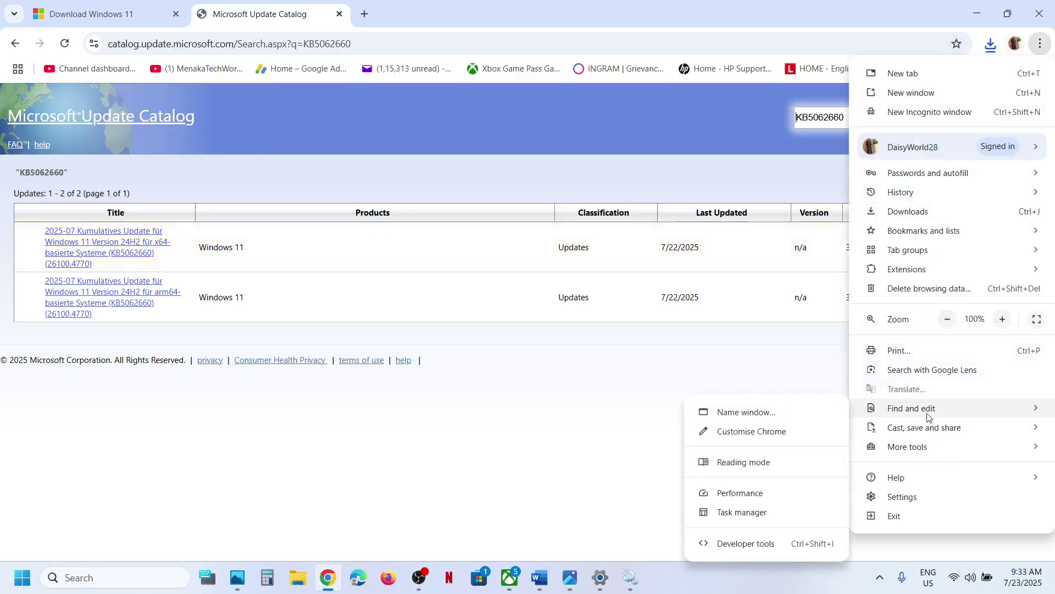
{"action": "left_click", "coordinate": [68, 43]}
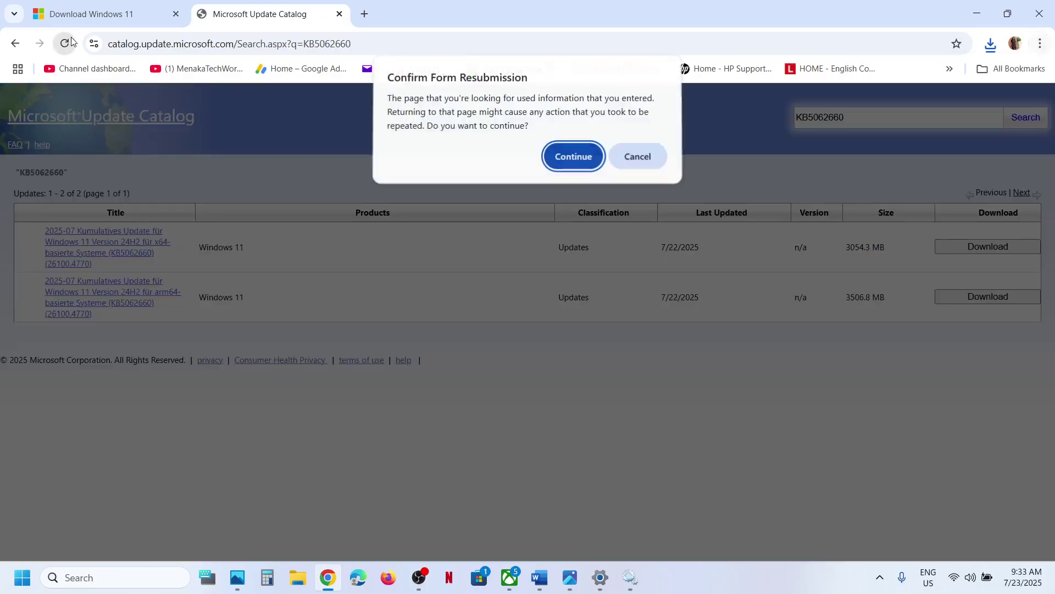
{"action": "left_click", "coordinate": [586, 160]}
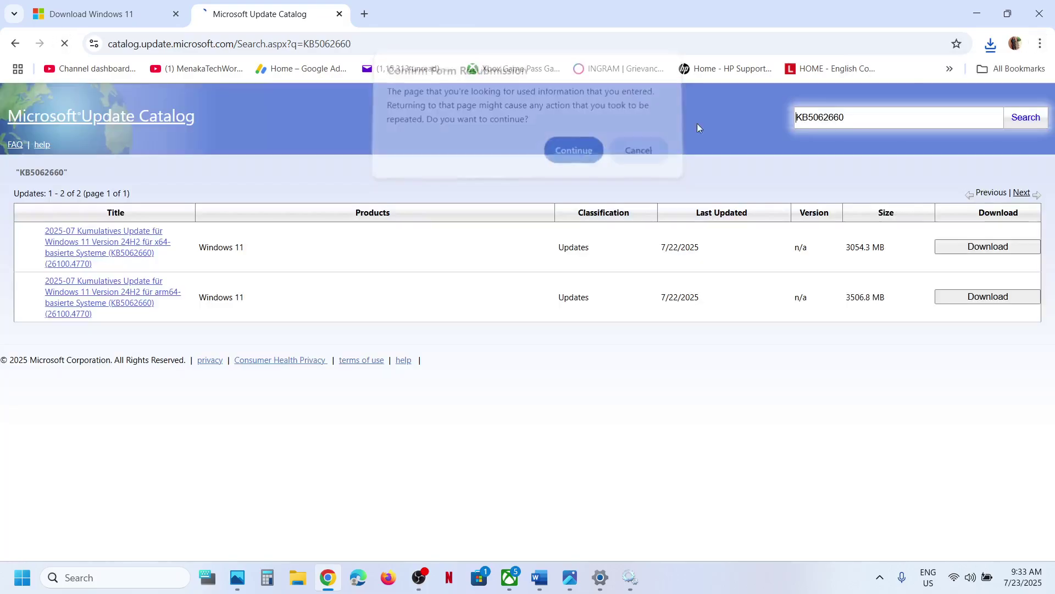
{"action": "left_click", "coordinate": [1040, 44]}
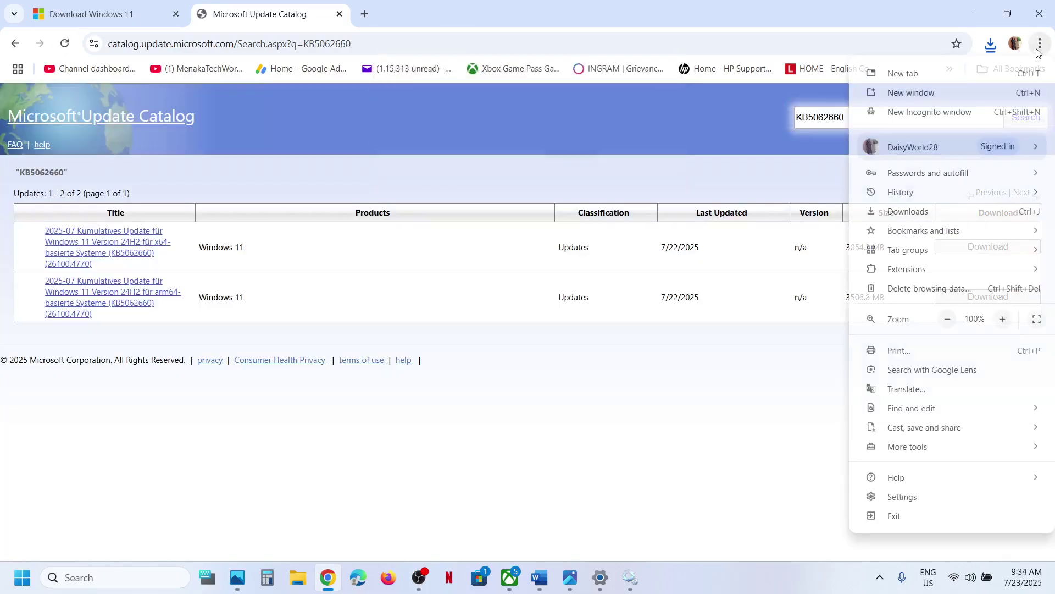
{"action": "left_click", "coordinate": [914, 389]}
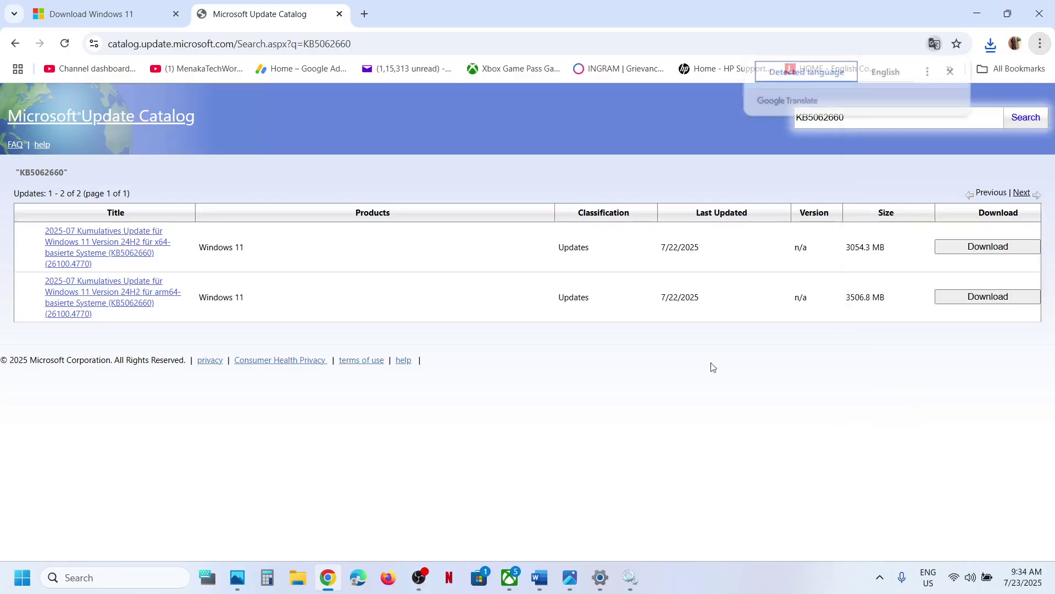
{"action": "left_click", "coordinate": [881, 80]}
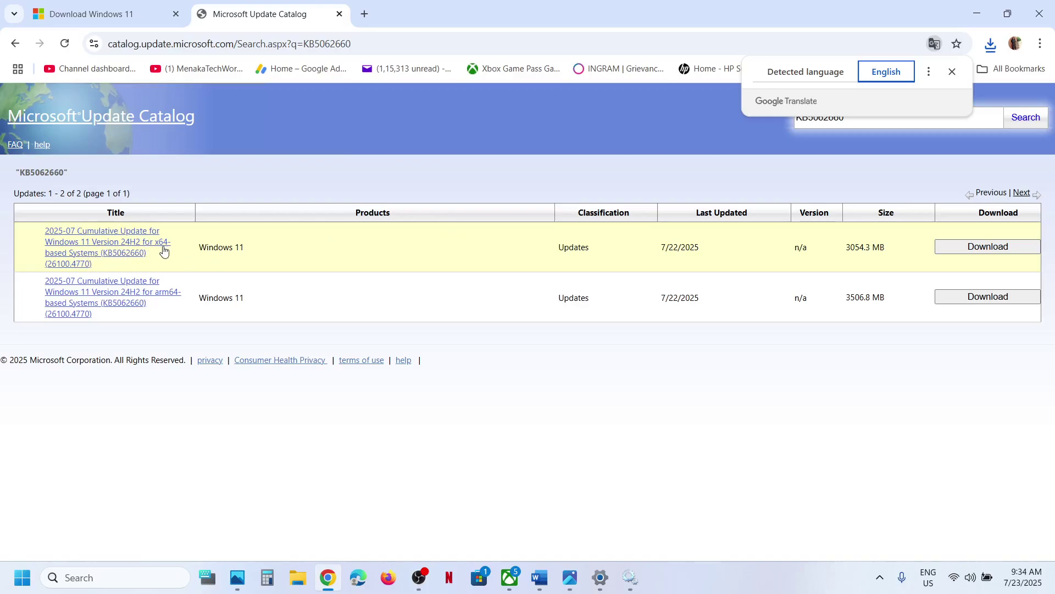
Check the PC's system type on the About page in Settings, then minimize Settings to return to the catalog
{"action": "left_click", "coordinate": [600, 577]}
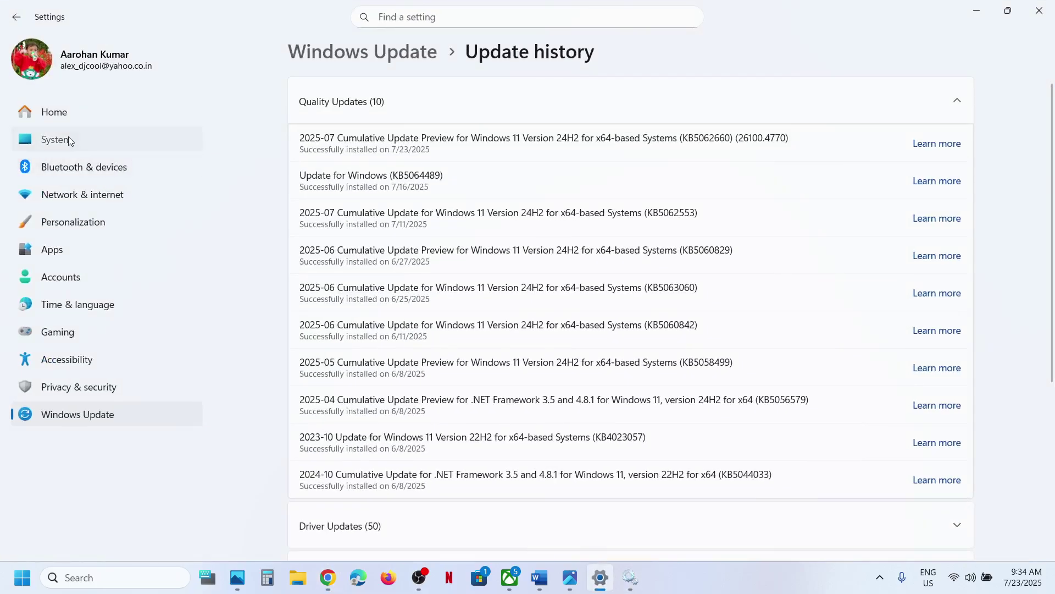
{"action": "left_click", "coordinate": [68, 140]}
{"action": "scroll", "coordinate": [506, 318], "scroll_direction": "down", "scroll_amount": 10}
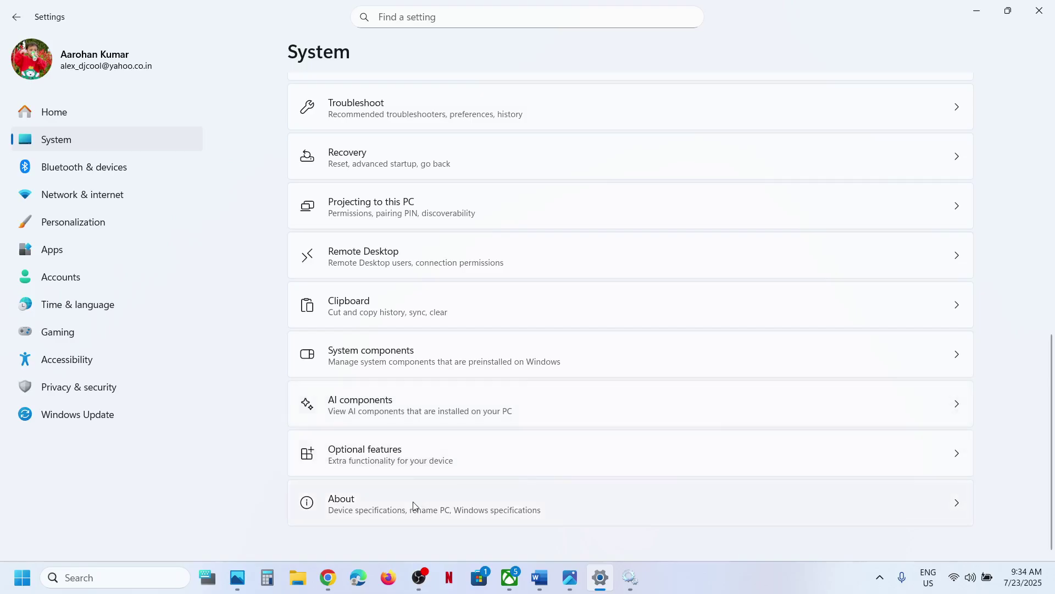
{"action": "left_click", "coordinate": [428, 503]}
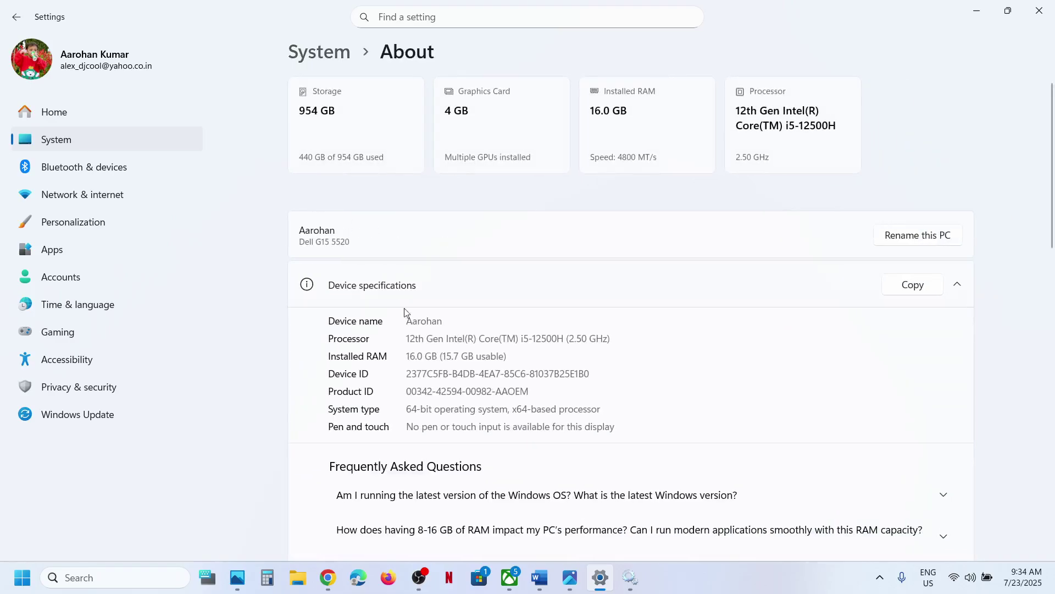
{"action": "left_click_drag", "start_coordinate": [411, 410], "coordinate": [578, 412]}
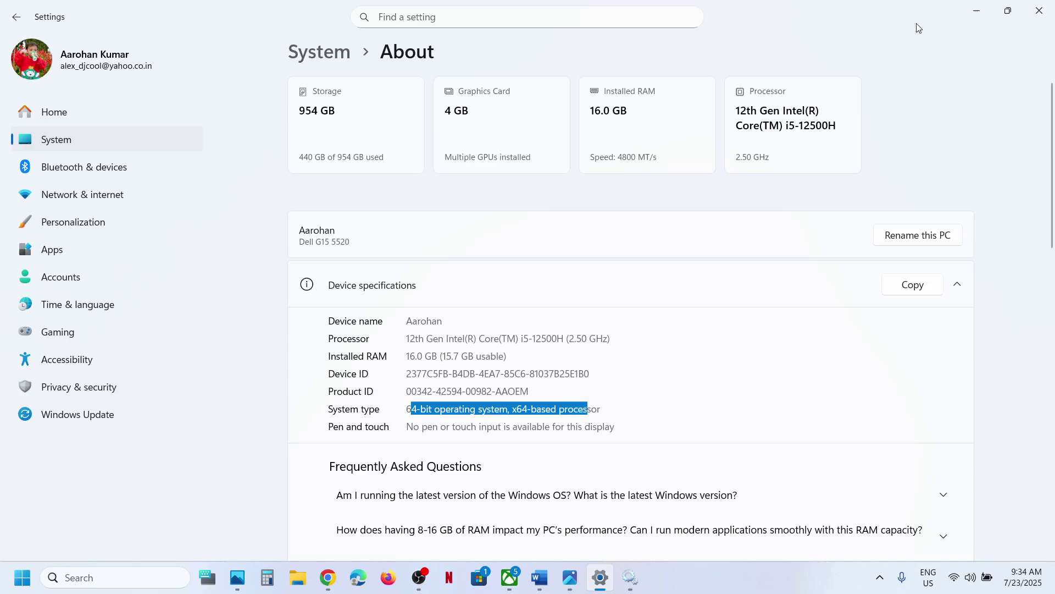
{"action": "left_click", "coordinate": [976, 10]}
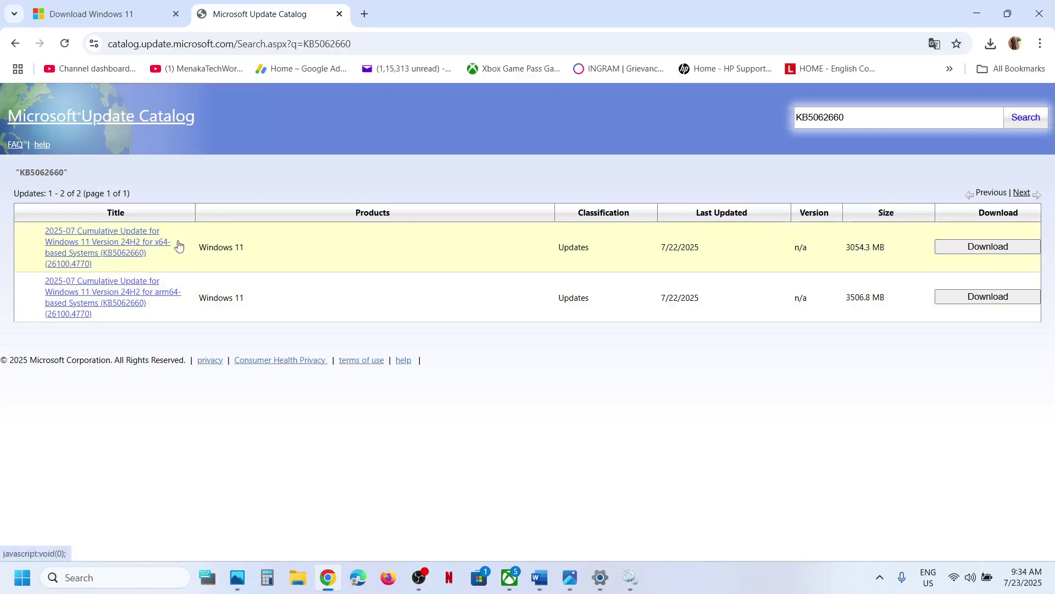
Download the x64 KB5062660 .msu package from the catalog, check its download progress, and close the download dialog
{"action": "left_click", "coordinate": [968, 246]}
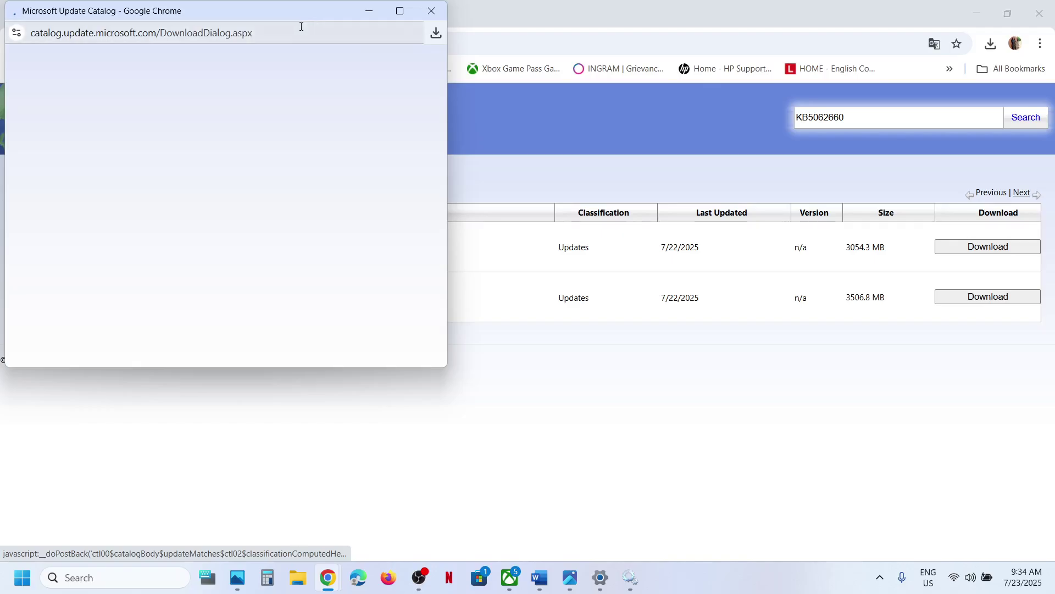
{"action": "left_click_drag", "start_coordinate": [285, 6], "coordinate": [400, 127]}
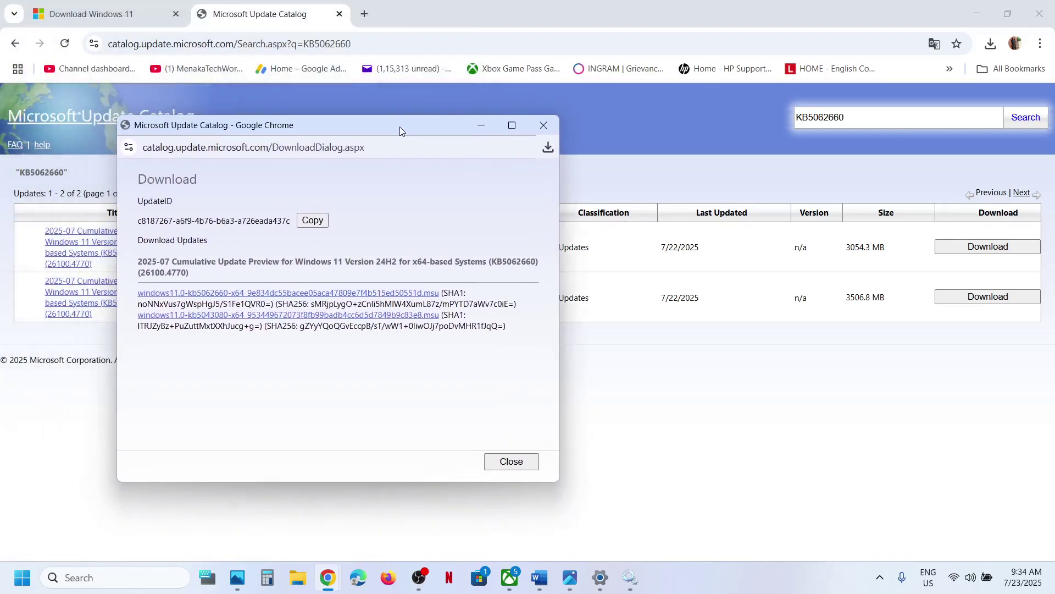
{"action": "left_click", "coordinate": [233, 296]}
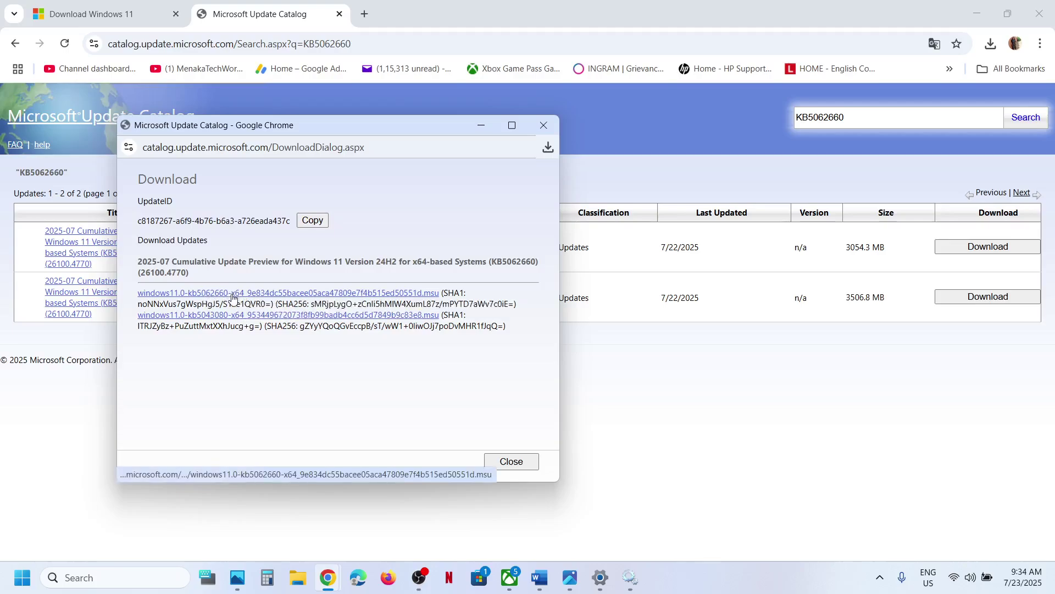
{"action": "left_click", "coordinate": [547, 148]}
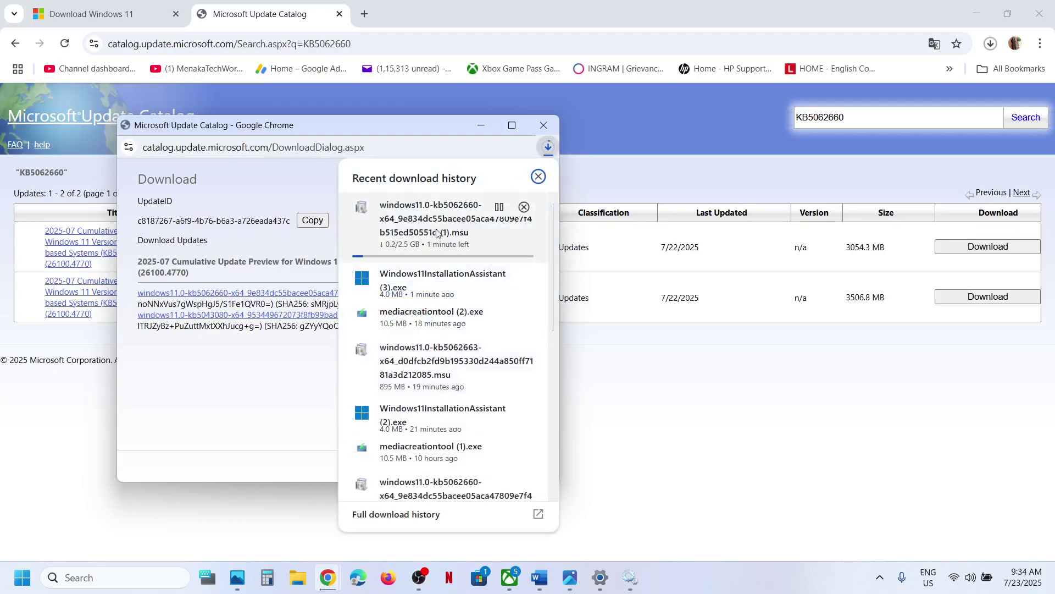
{"action": "left_click", "coordinate": [217, 370]}
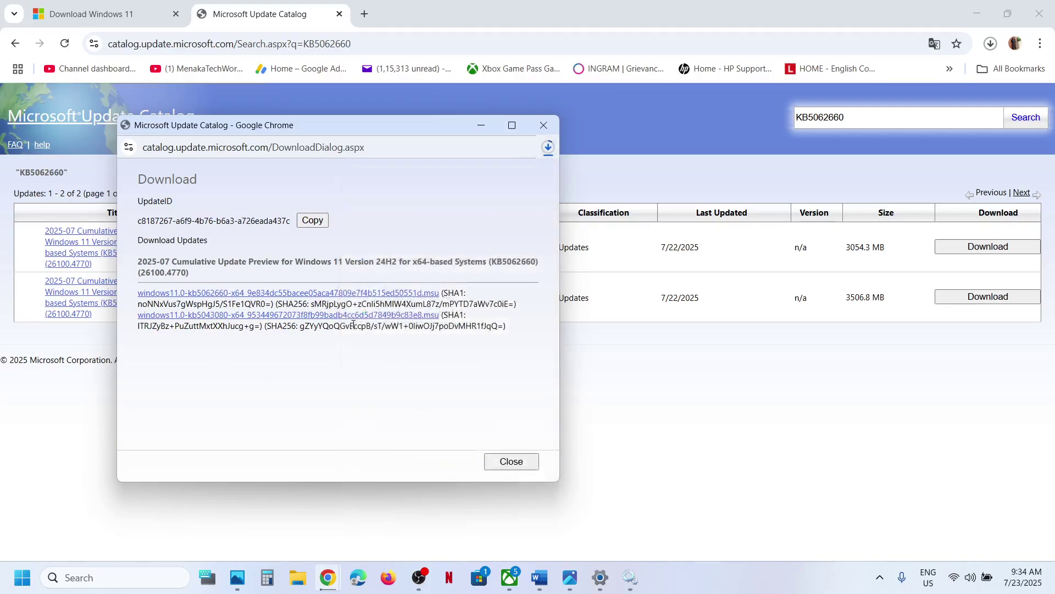
{"action": "left_click", "coordinate": [504, 460]}
Switch to Word and copy the Step 7 commands from "SC config trustedinstaller start=auto" through "net start appidsvc"
{"action": "left_click", "coordinate": [539, 577]}
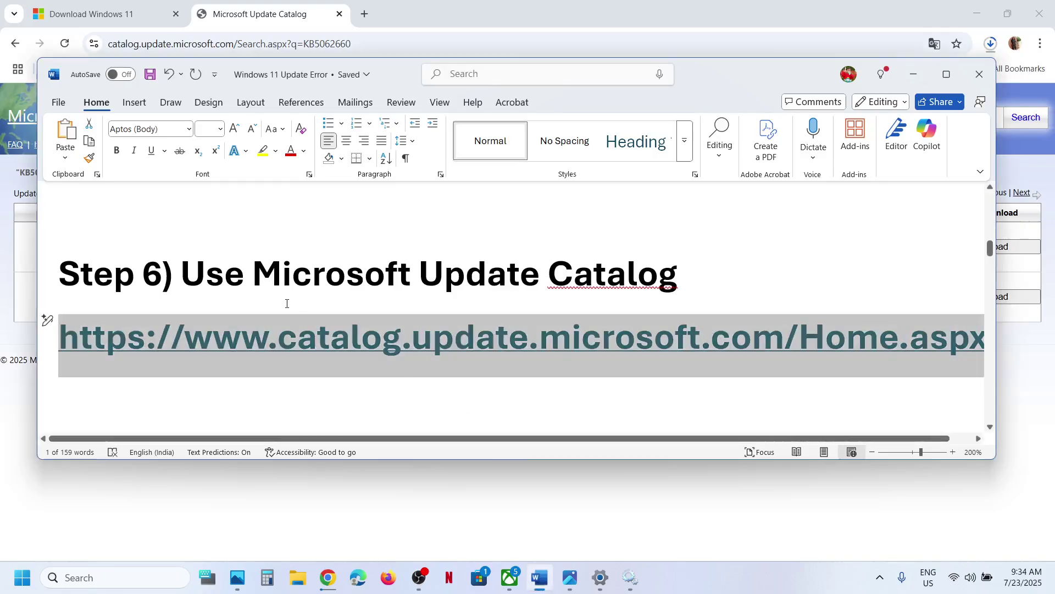
{"action": "scroll", "coordinate": [286, 303], "scroll_direction": "down", "scroll_amount": 5}
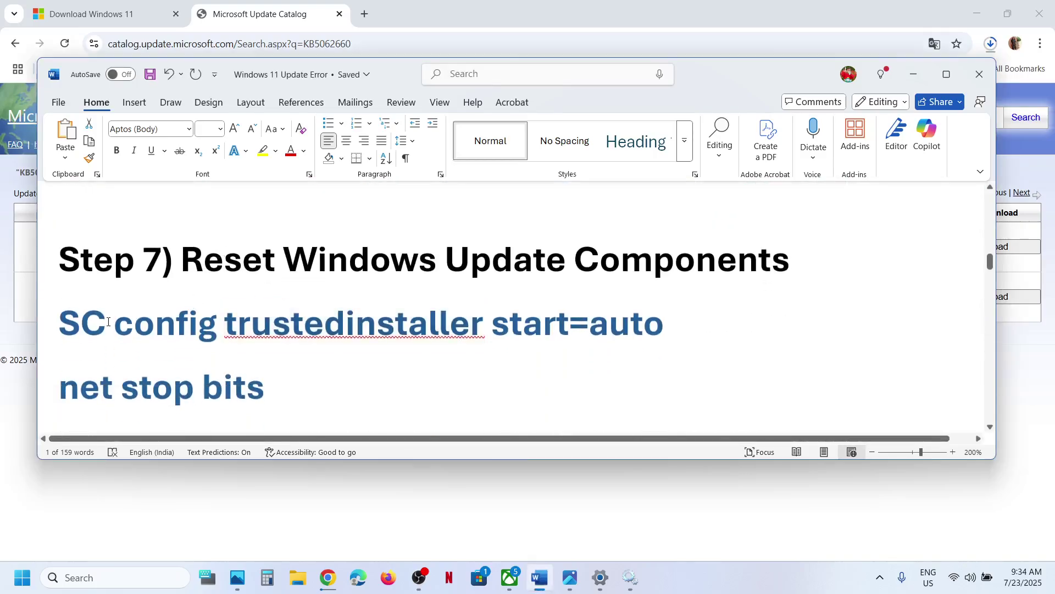
{"action": "key", "text": "shift+Down"}
{"action": "key", "text": "shift+Down"}
{"action": "key", "text": "shift+Down"}
{"action": "key", "text": "shift+Down"}
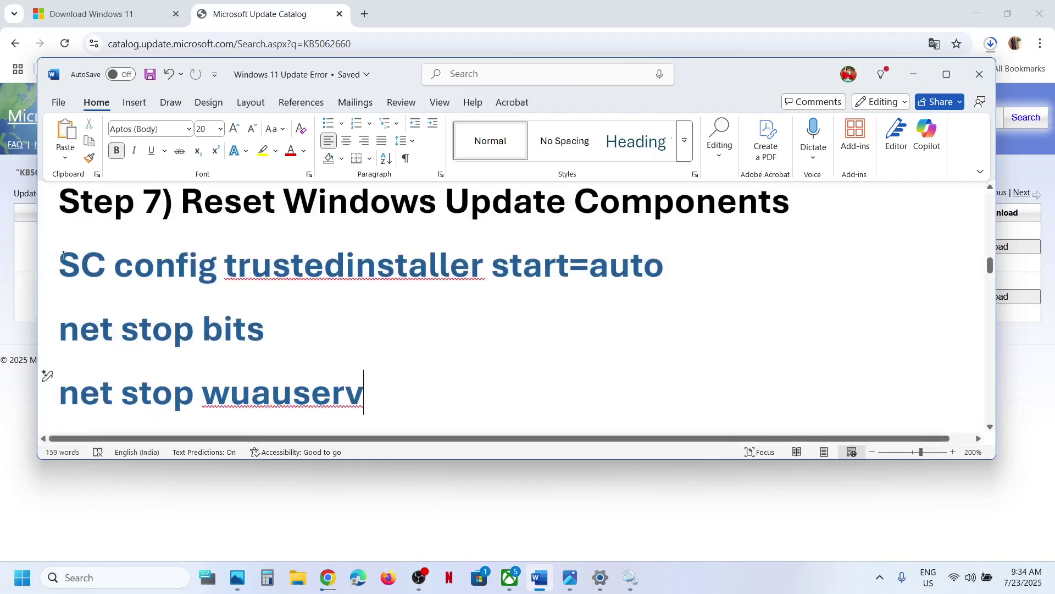
{"action": "left_click", "coordinate": [63, 255]}
{"action": "key", "text": "shift+Down"}
{"action": "key", "text": "shift+Down"}
{"action": "key", "text": "shift+Down"}
{"action": "key", "text": "shift+Down"}
{"action": "key", "text": "shift+Down"}
{"action": "key", "text": "shift+Down"}
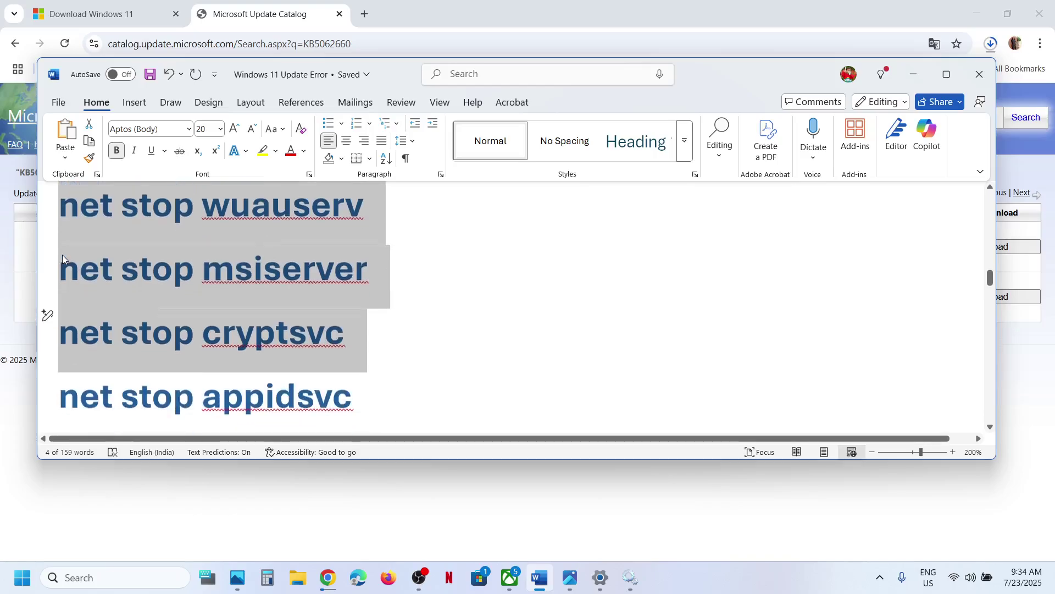
{"action": "key", "text": "shift+Down"}
{"action": "key", "text": "shift+Down"}
{"action": "key", "text": "shift+Down"}
{"action": "key", "text": "shift+Down"}
{"action": "key", "text": "shift+Down"}
{"action": "key", "text": "shift+Down"}
{"action": "key", "text": "shift+Down"}
{"action": "key", "text": "shift+Down"}
{"action": "key", "text": "shift+Down"}
{"action": "key", "text": "shift+Down"}
{"action": "key", "text": "shift+Down"}
{"action": "key", "text": "shift+Down"}
{"action": "key", "text": "shift+Down"}
{"action": "key", "text": "shift+Down"}
{"action": "key", "text": "shift+Down"}
{"action": "key", "text": "shift+Down"}
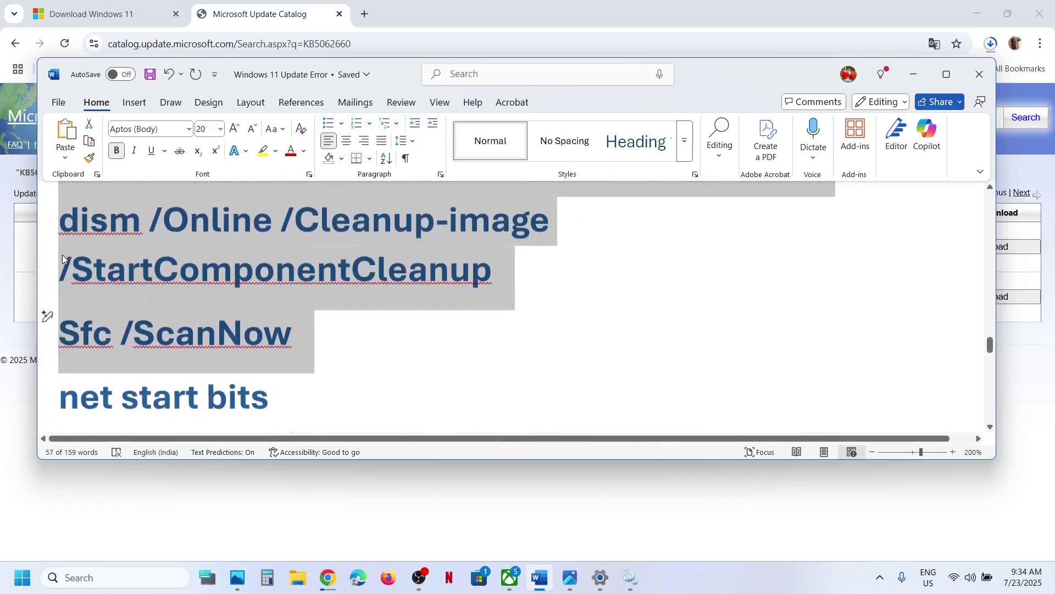
{"action": "key", "text": "shift+Down"}
{"action": "key", "text": "shift+Down"}
{"action": "key", "text": "shift+Down"}
{"action": "key", "text": "shift+Up"}
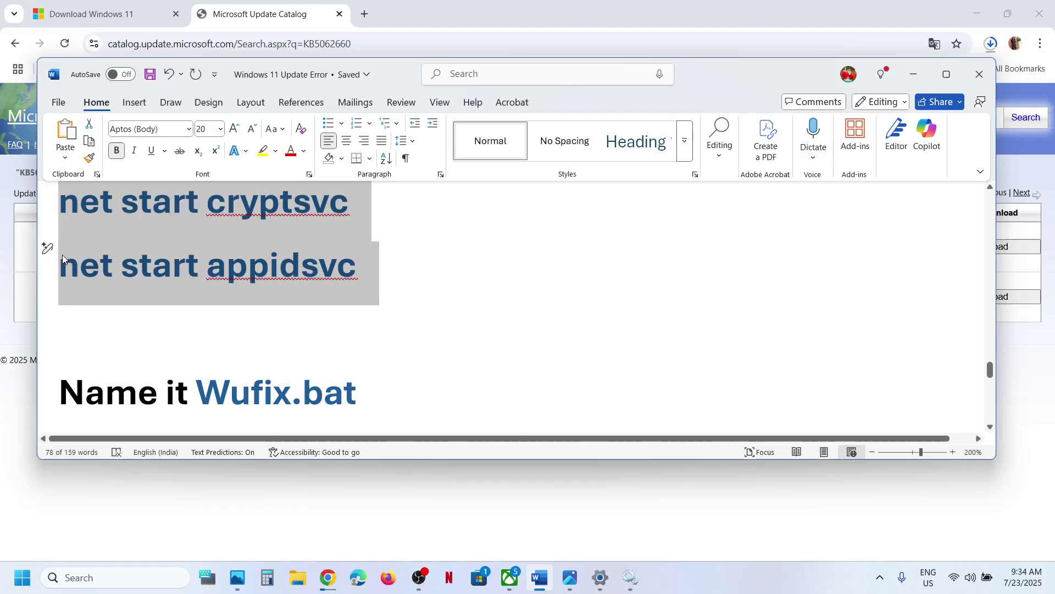
{"action": "right_click", "coordinate": [174, 232]}
{"action": "left_click", "coordinate": [227, 307]}
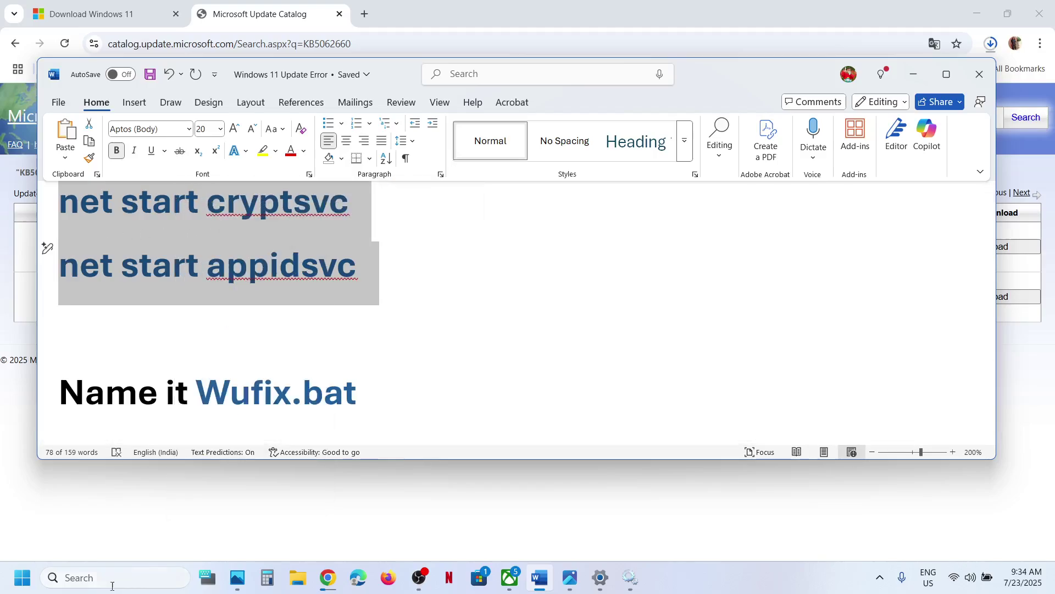
Open Notepad and paste the copied update reset commands into the blank document
{"action": "left_click", "coordinate": [103, 576]}
{"action": "type", "text": "notepad"}
{"action": "key", "text": "Return"}
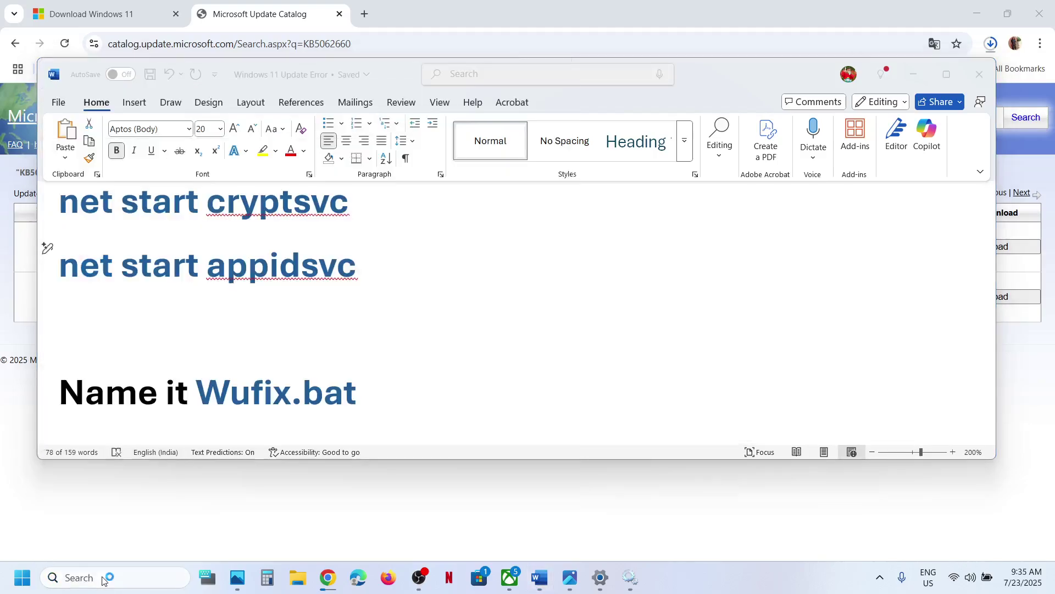
{"action": "right_click", "coordinate": [269, 210]}
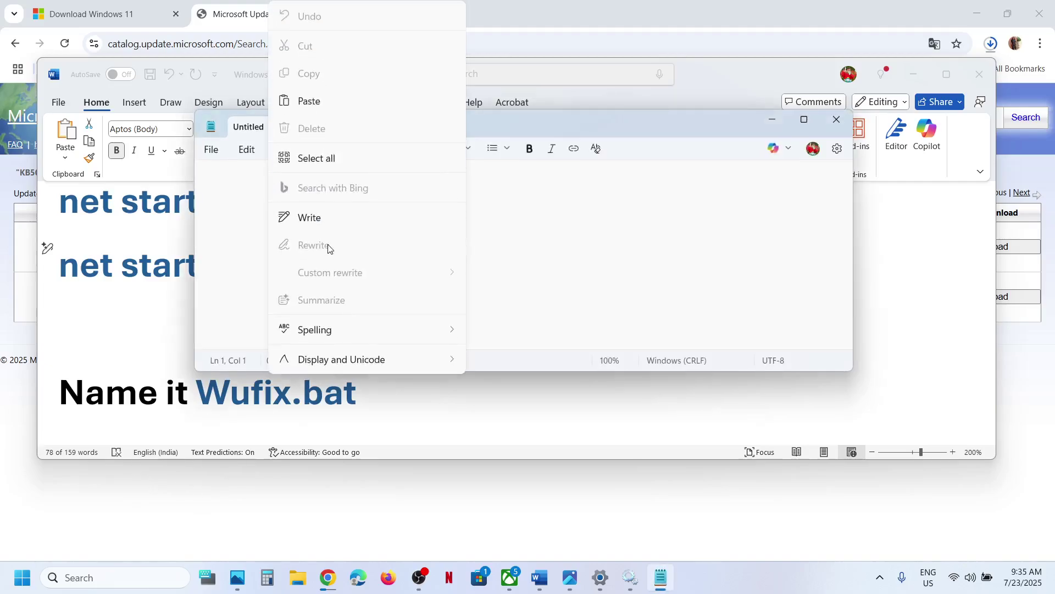
{"action": "left_click", "coordinate": [311, 102]}
Start saving the Notepad document to the Desktop and name it Wufix.bat, copying the name from the Word document
{"action": "left_click", "coordinate": [220, 151]}
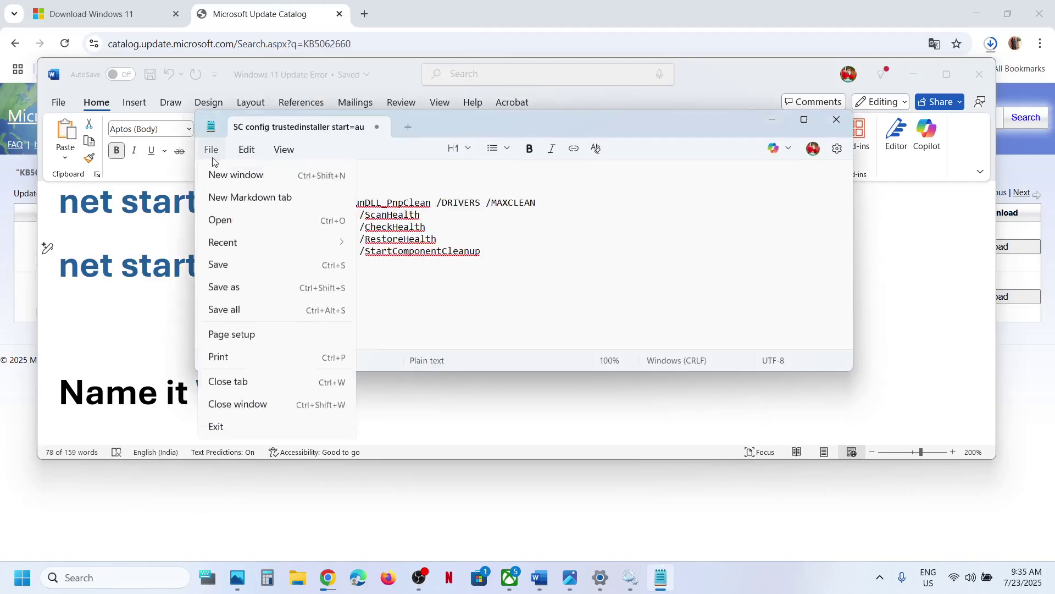
{"action": "left_click", "coordinate": [281, 309]}
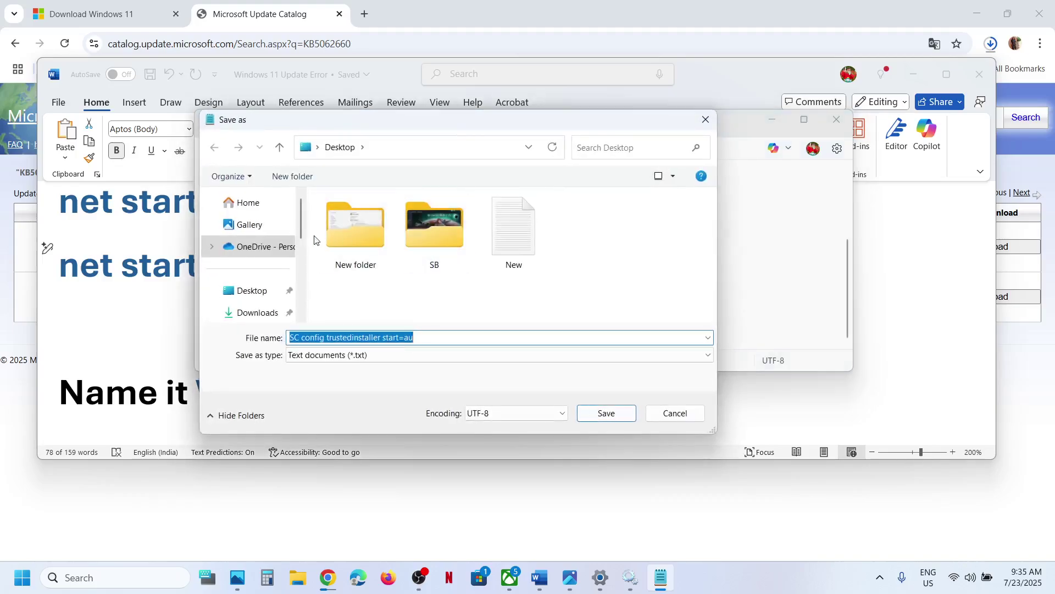
{"action": "left_click", "coordinate": [245, 290]}
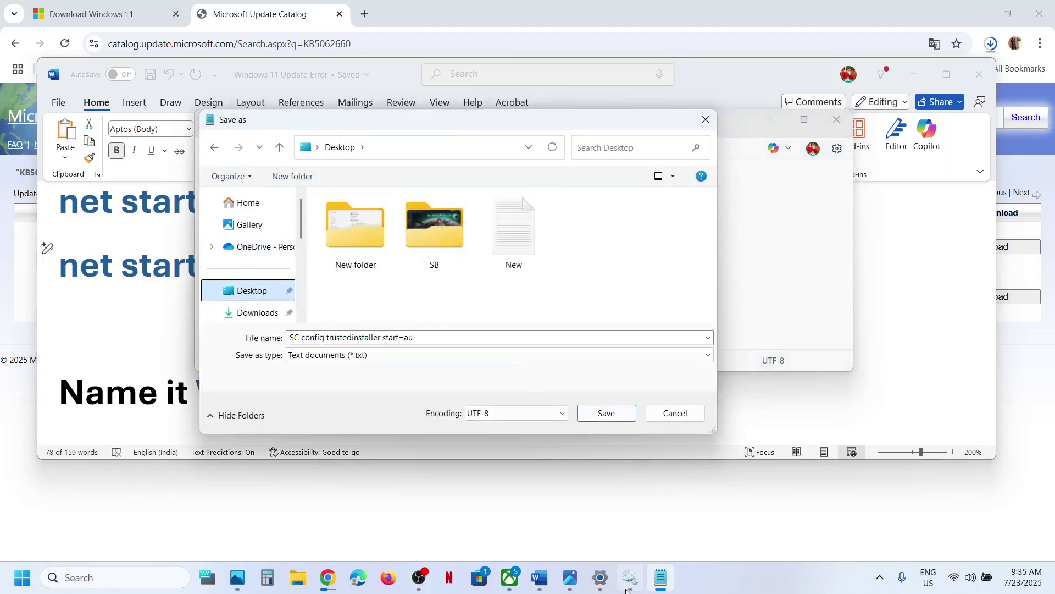
{"action": "left_click", "coordinate": [539, 577]}
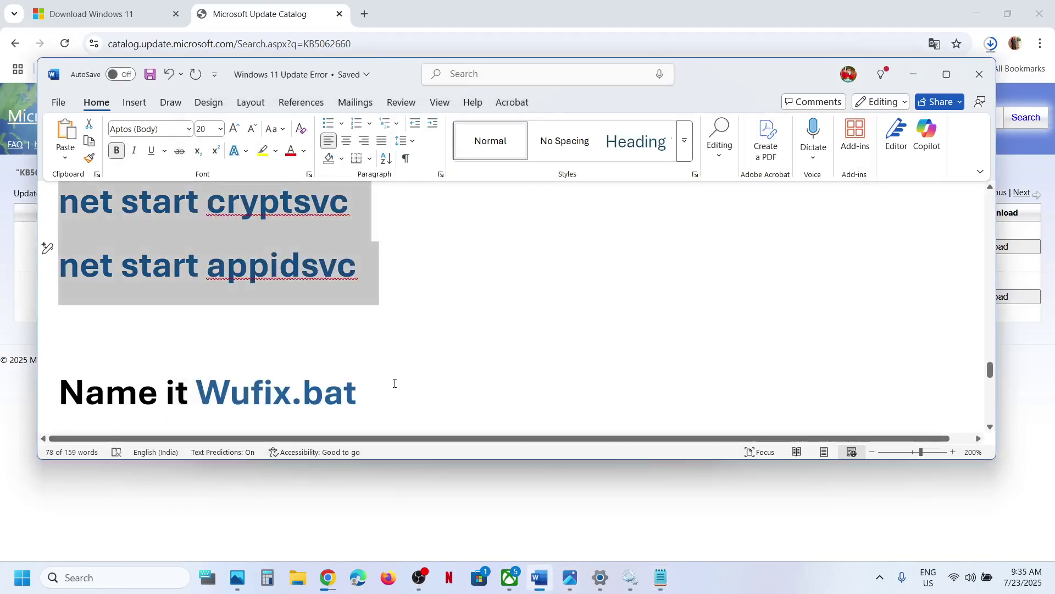
{"action": "left_click_drag", "start_coordinate": [394, 383], "coordinate": [234, 394]}
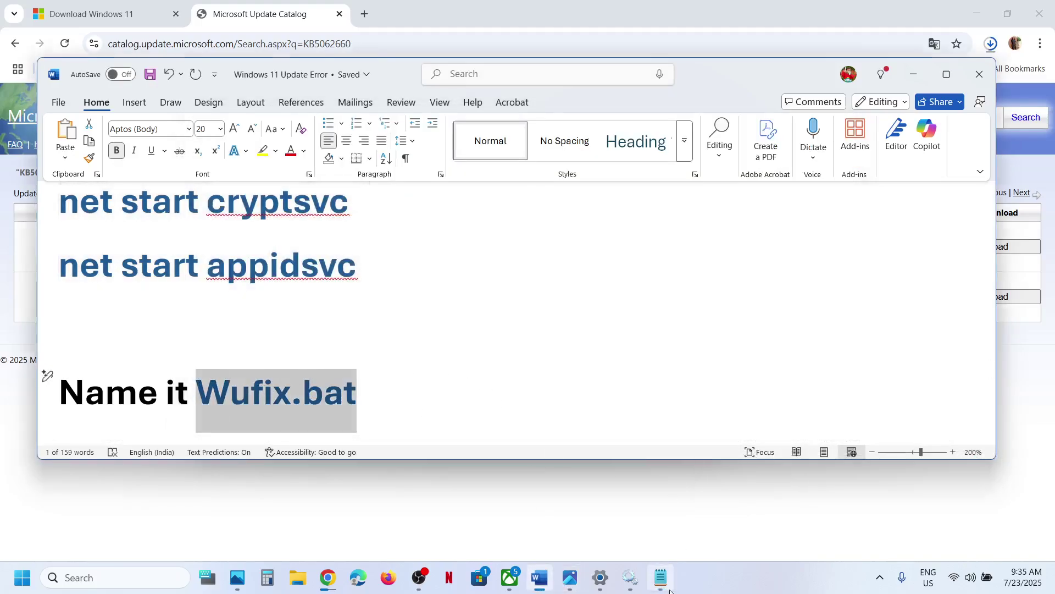
{"action": "left_click", "coordinate": [661, 577]}
{"action": "triple_click", "coordinate": [454, 336]}
{"action": "key", "text": "ctrl+v"}
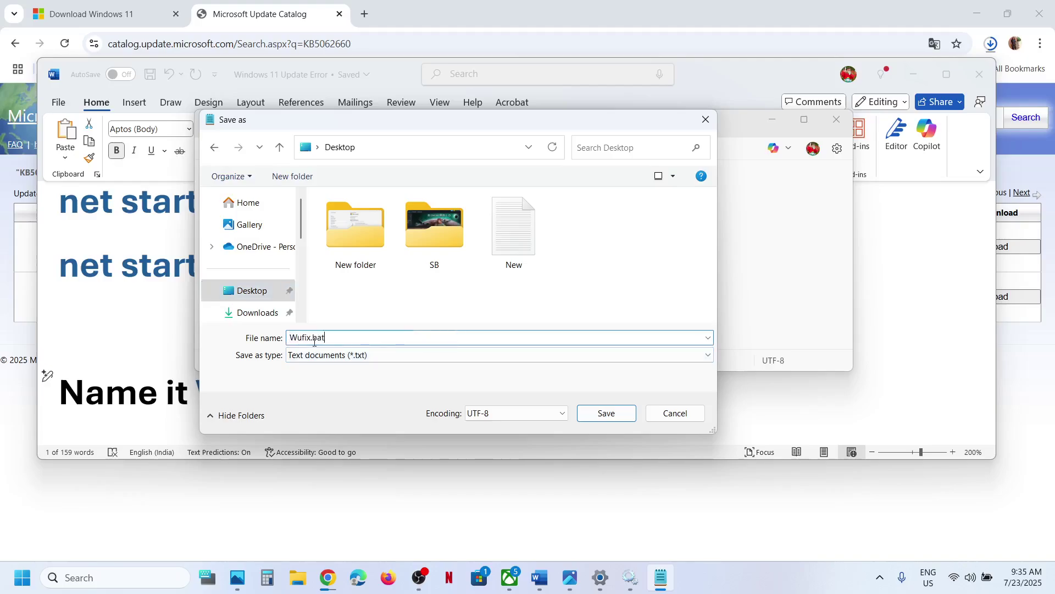
Set the save type to All files, save the batch file, and close Notepad
{"action": "left_click", "coordinate": [381, 355]}
{"action": "left_click", "coordinate": [353, 377]}
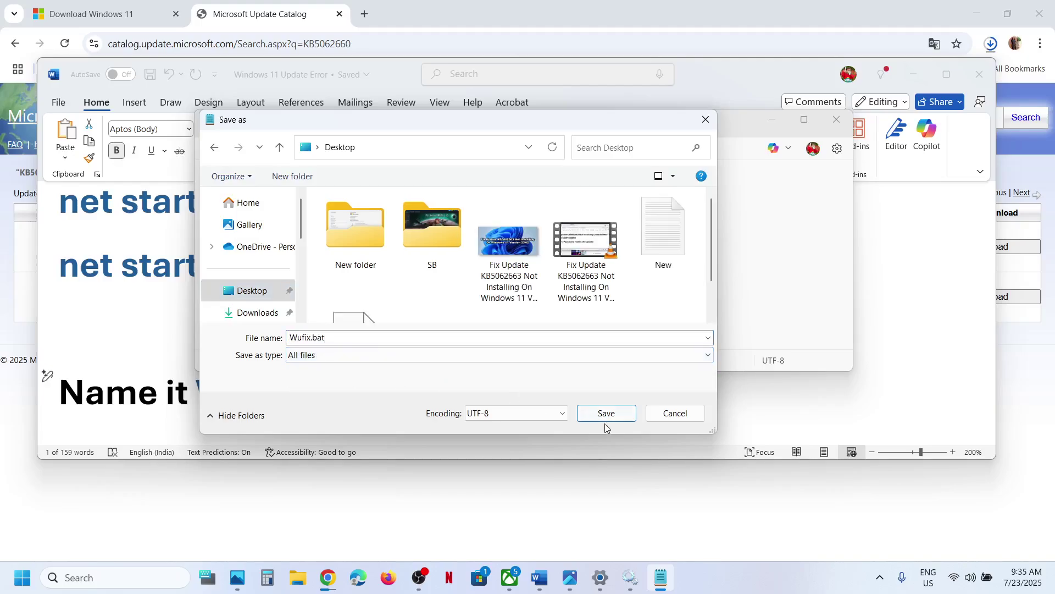
{"action": "left_click", "coordinate": [607, 414]}
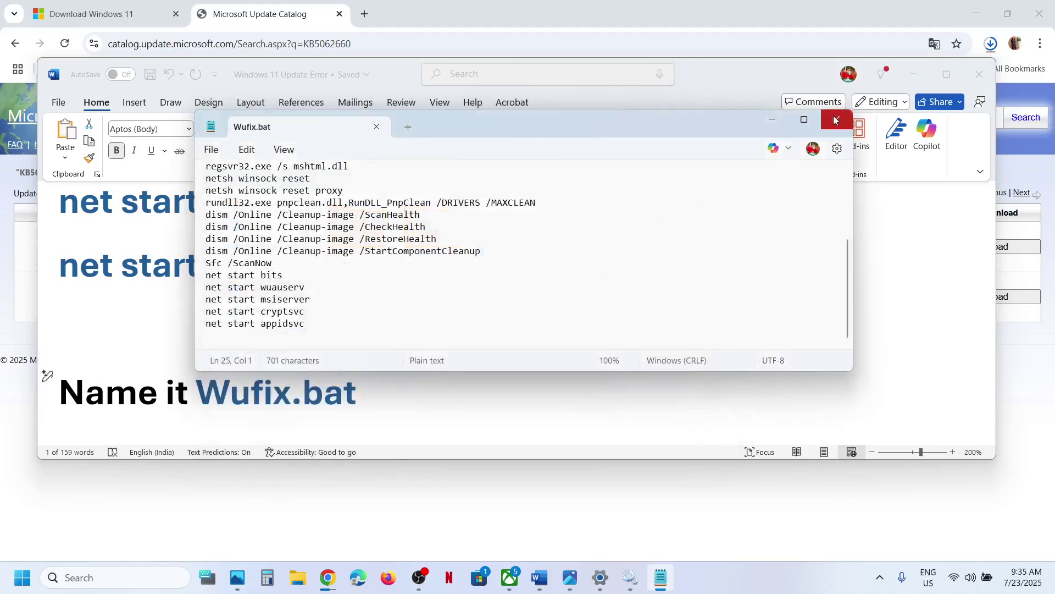
{"action": "left_click", "coordinate": [833, 120]}
Show the desktop, move the Wufix file to an open area, and run it as administrator, approving the permission request
{"action": "key", "text": "super+d"}
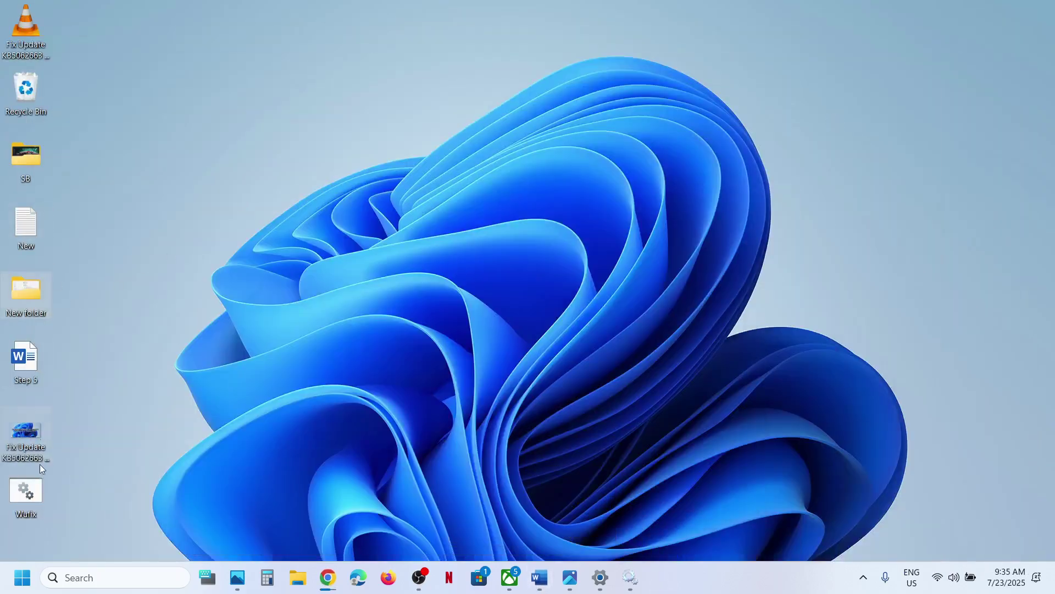
{"action": "left_click", "coordinate": [30, 498]}
{"action": "left_click_drag", "start_coordinate": [468, 239], "coordinate": [466, 234]}
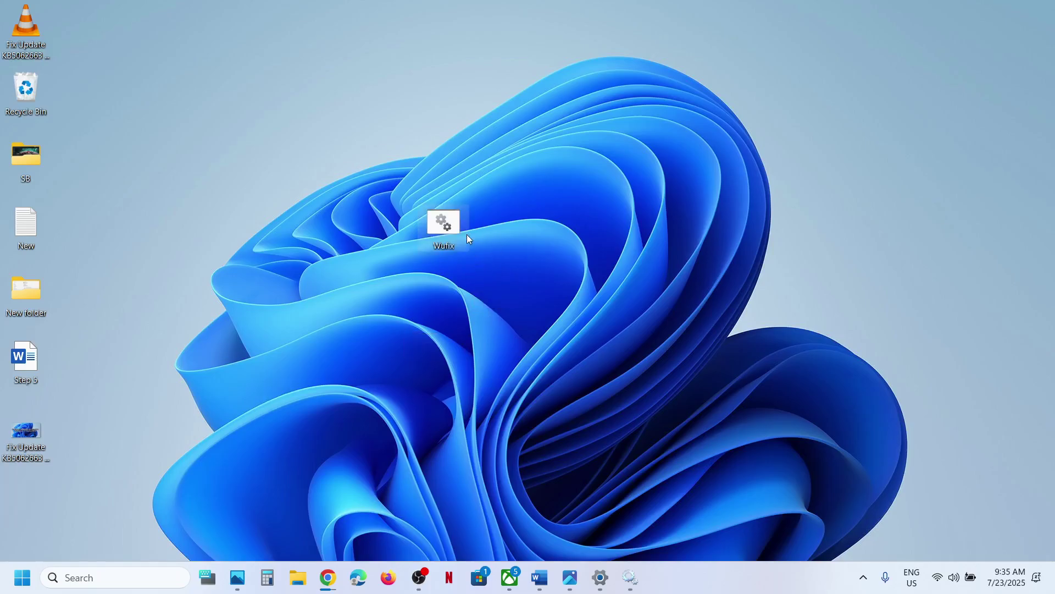
{"action": "right_click", "coordinate": [449, 232]}
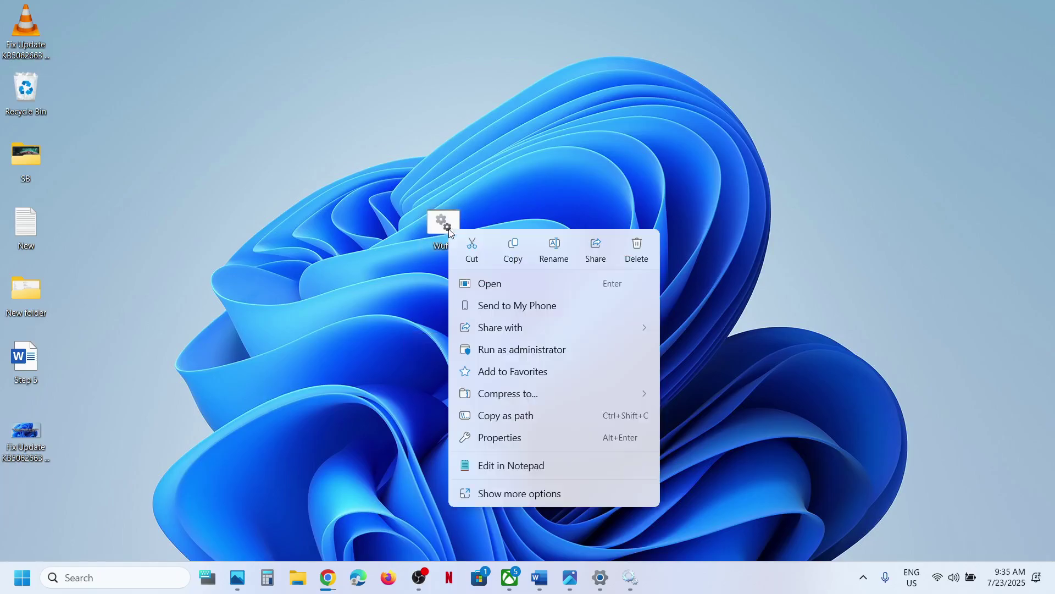
{"action": "left_click", "coordinate": [553, 352]}
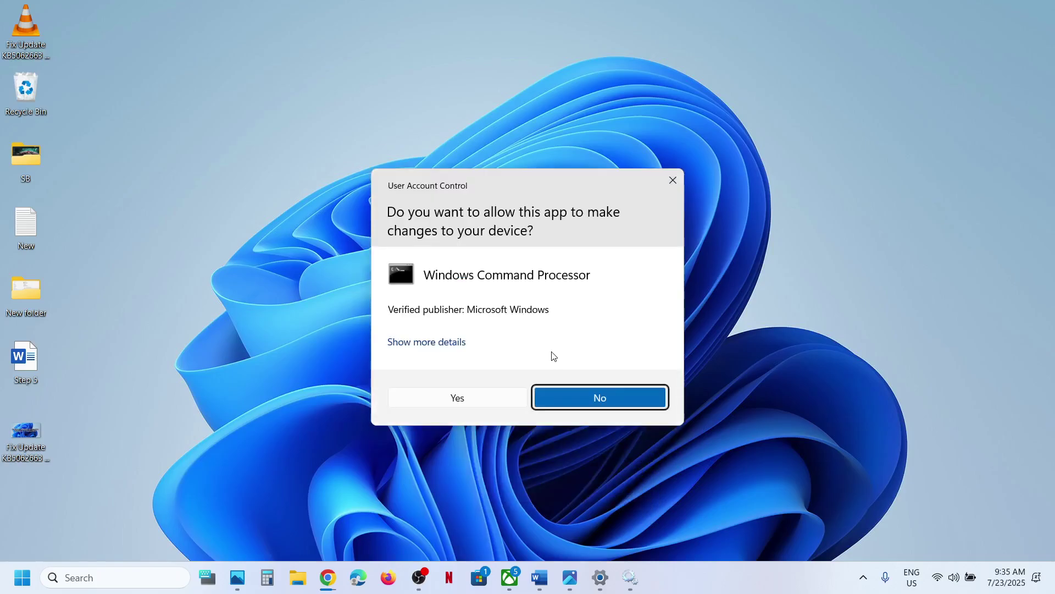
{"action": "left_click", "coordinate": [494, 392]}
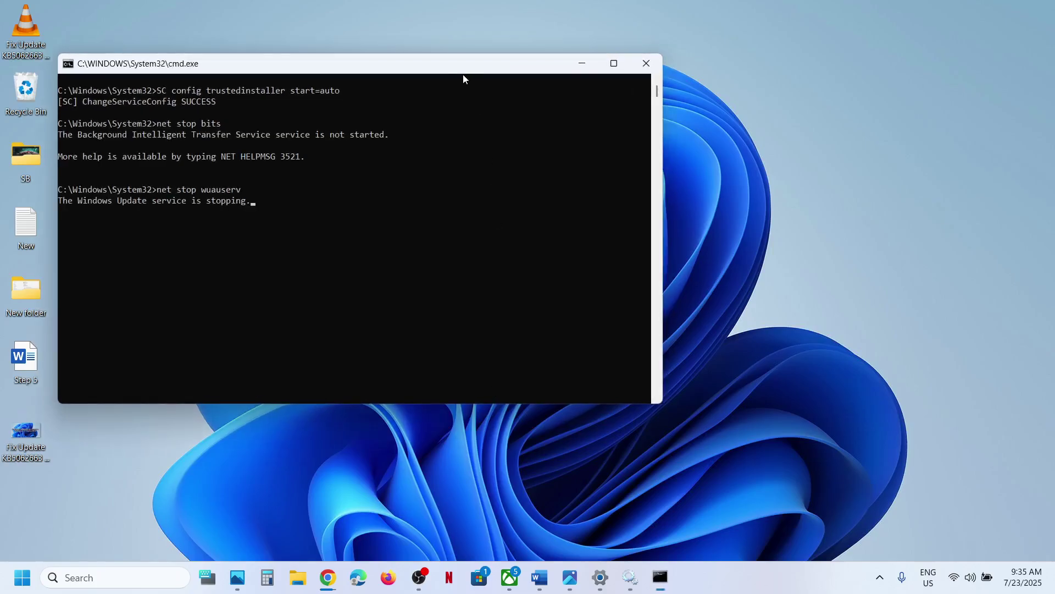
Move the Command Prompt window lower on the desktop and clear its text selection so the script continues
{"action": "left_click_drag", "start_coordinate": [463, 77], "coordinate": [378, 140]}
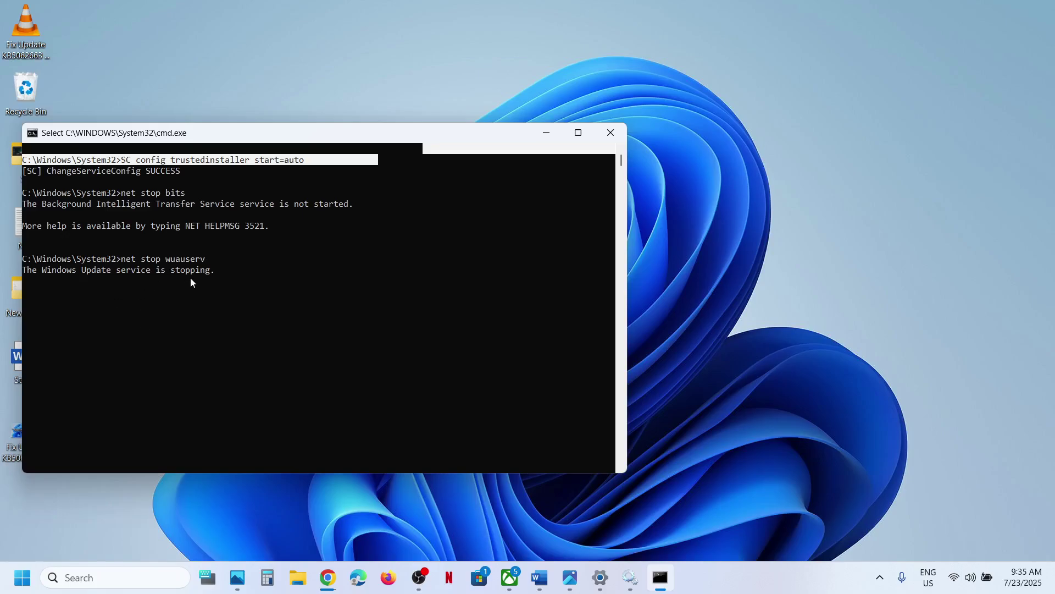
{"action": "left_click", "coordinate": [271, 279]}
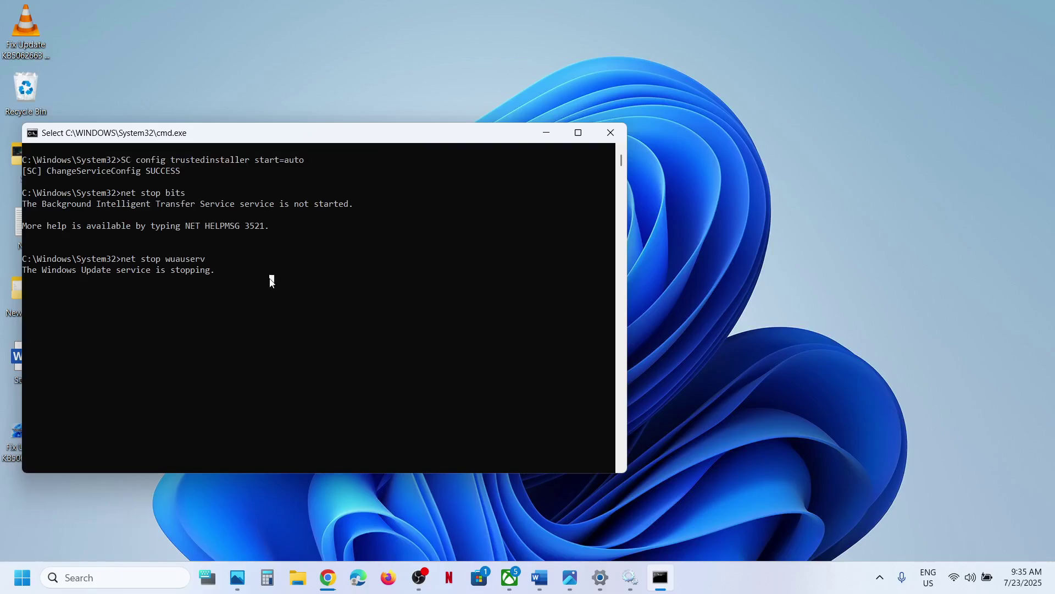
{"action": "right_click", "coordinate": [272, 282]}
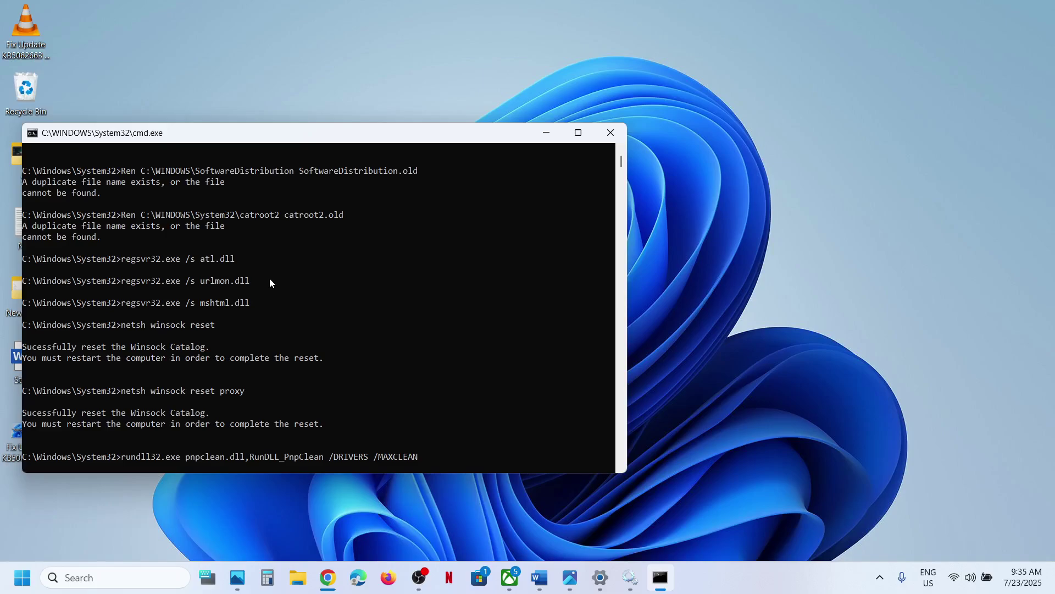
Review the DISM RestoreHealth, StartComponentCleanup and Sfc /ScanNow commands in the Word document, then minimize Word
{"action": "left_click", "coordinate": [539, 577]}
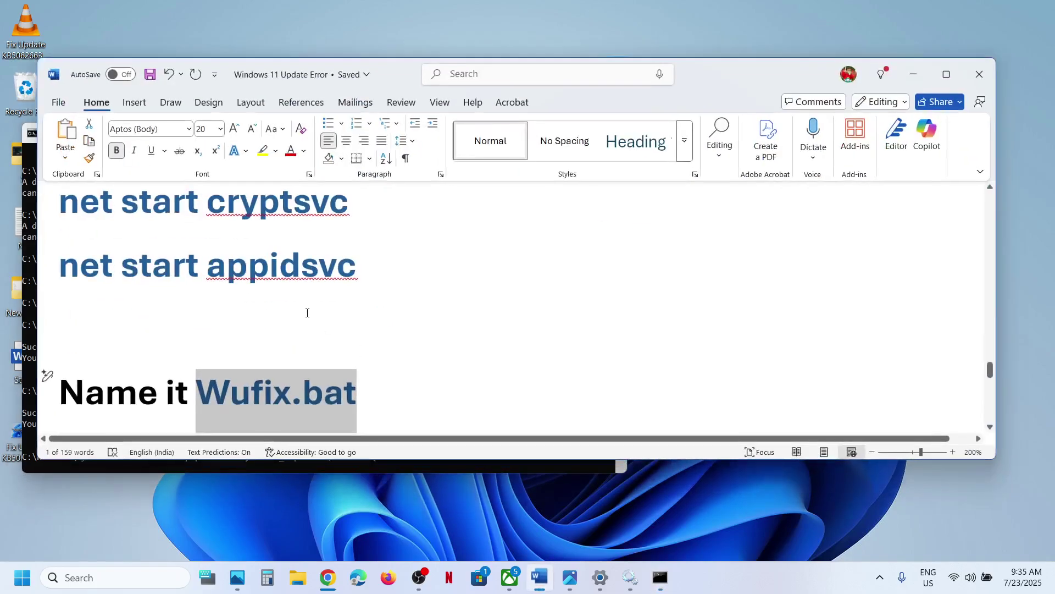
{"action": "scroll", "coordinate": [307, 312], "scroll_direction": "up", "scroll_amount": 10}
{"action": "scroll", "coordinate": [308, 313], "scroll_direction": "down", "scroll_amount": 3}
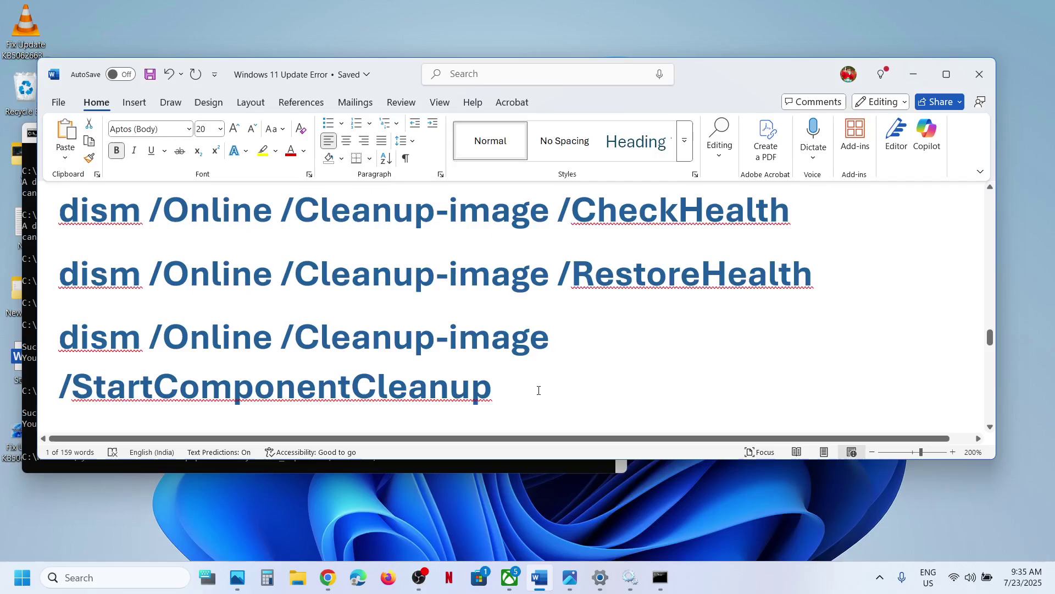
{"action": "left_click_drag", "start_coordinate": [511, 377], "coordinate": [332, 291]}
{"action": "scroll", "coordinate": [332, 290], "scroll_direction": "down", "scroll_amount": 1}
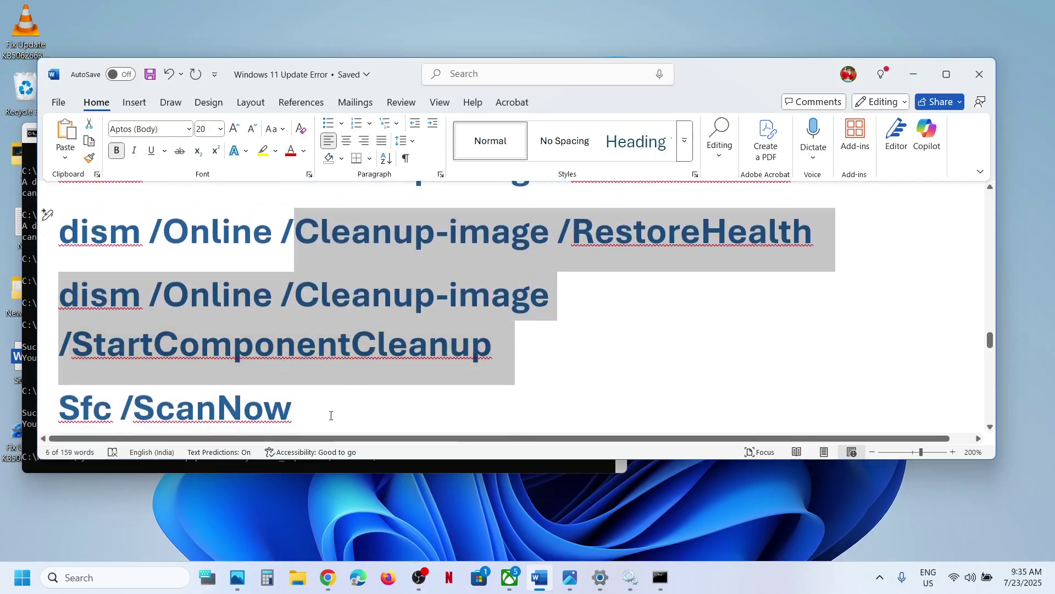
{"action": "left_click_drag", "start_coordinate": [330, 413], "coordinate": [112, 230]}
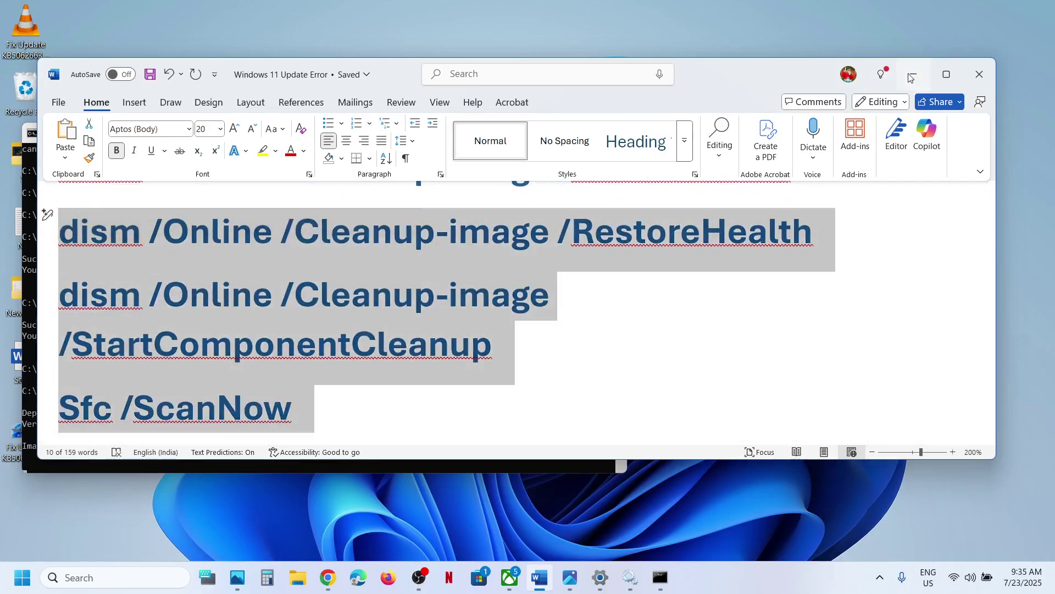
{"action": "left_click", "coordinate": [914, 74]}
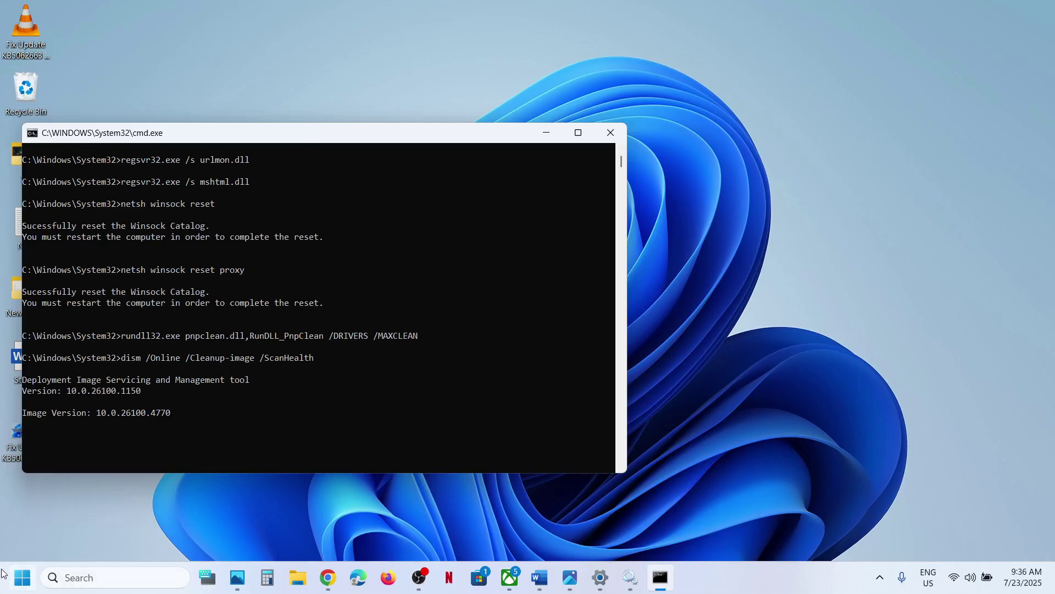
Show the power options in the Start menu to find where the PC can be restarted
{"action": "left_click", "coordinate": [22, 577]}
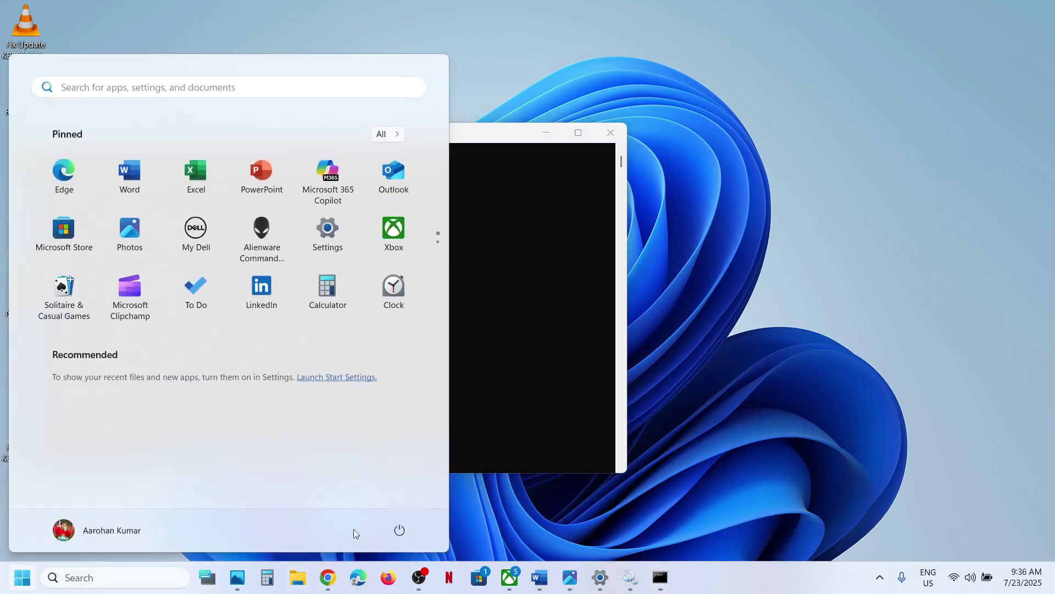
{"action": "left_click", "coordinate": [400, 529]}
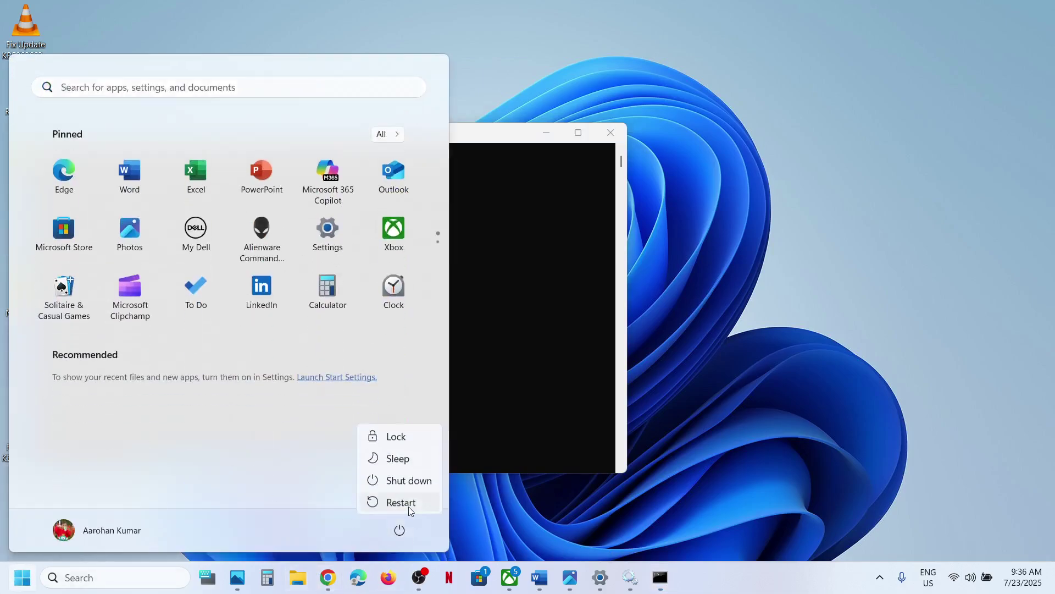
Switch to the Word document and highlight the Step 8 option name "Fix Problems Using Windows Update"
{"action": "left_click", "coordinate": [539, 577]}
{"action": "scroll", "coordinate": [378, 365], "scroll_direction": "down", "scroll_amount": 15}
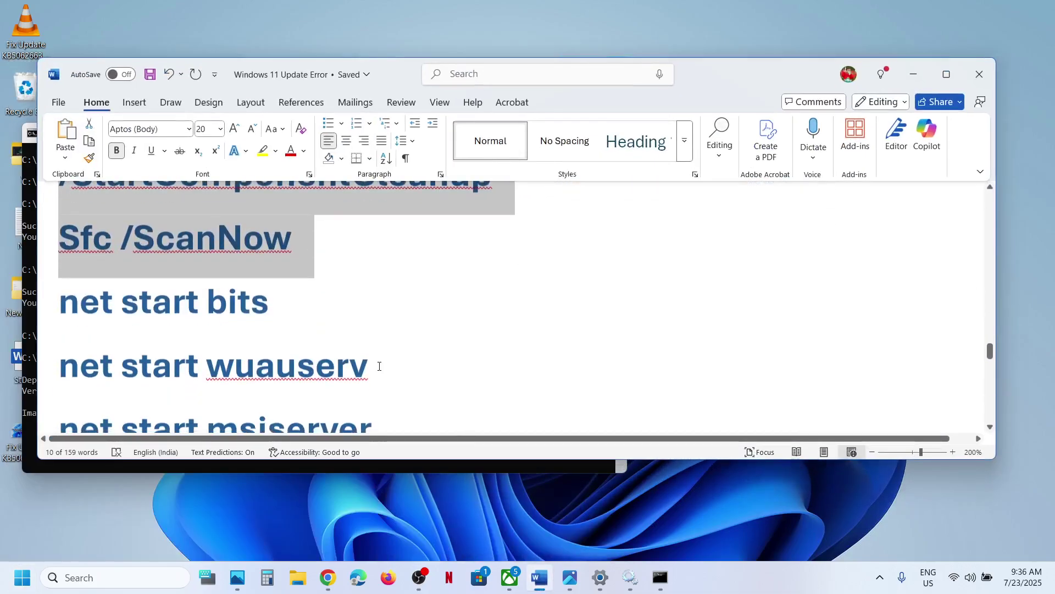
{"action": "scroll", "coordinate": [379, 366], "scroll_direction": "down", "scroll_amount": 1}
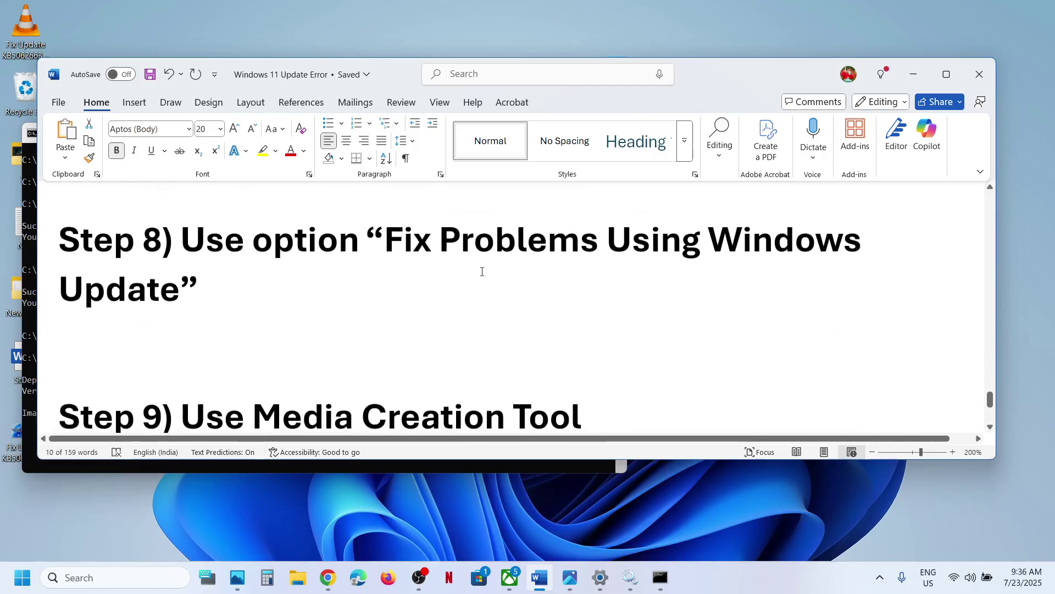
{"action": "left_click_drag", "start_coordinate": [402, 251], "coordinate": [438, 269]}
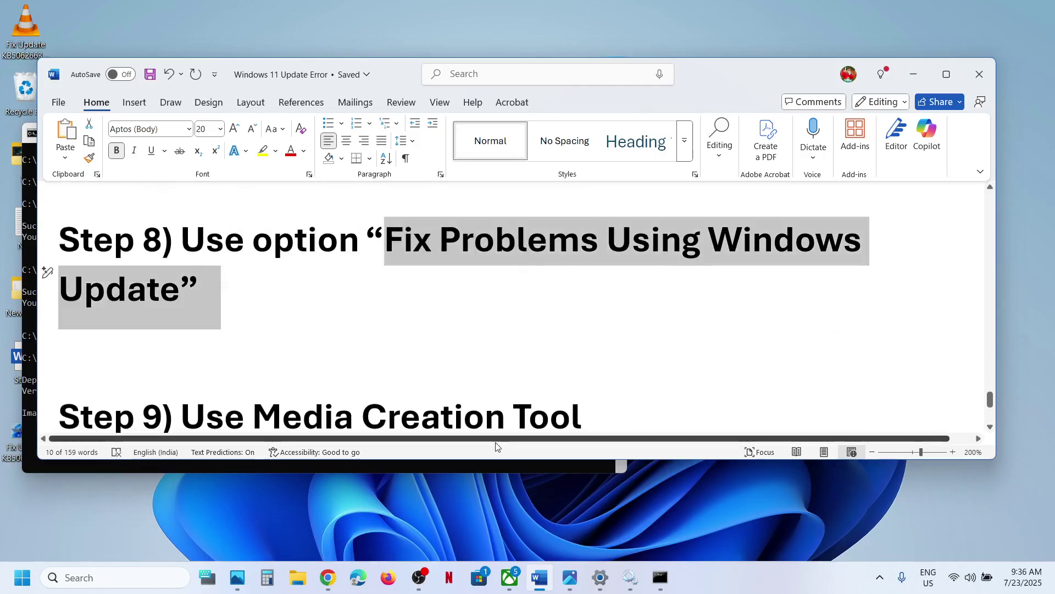
Switch to Settings and open the Recovery page from the Windows Update advanced options
{"action": "left_click", "coordinate": [227, 285]}
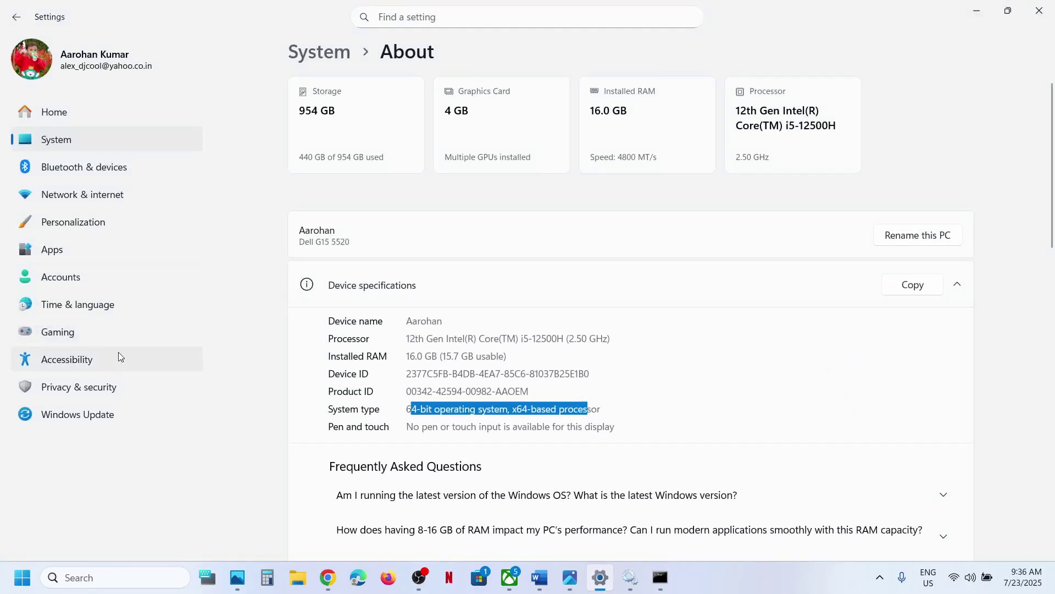
{"action": "left_click", "coordinate": [84, 414]}
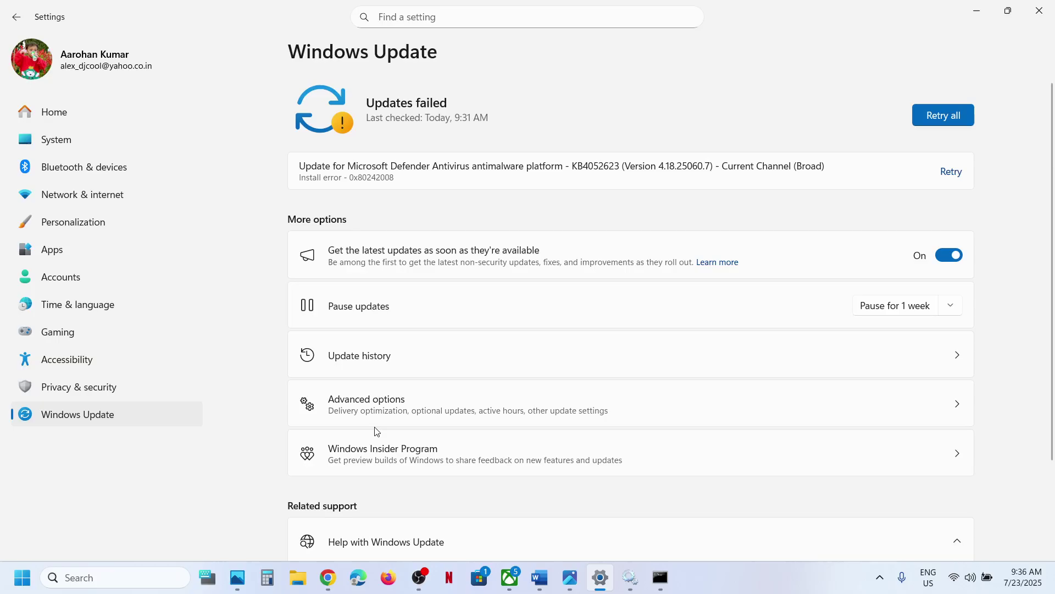
{"action": "left_click", "coordinate": [403, 413]}
{"action": "scroll", "coordinate": [403, 413], "scroll_direction": "down", "scroll_amount": 5}
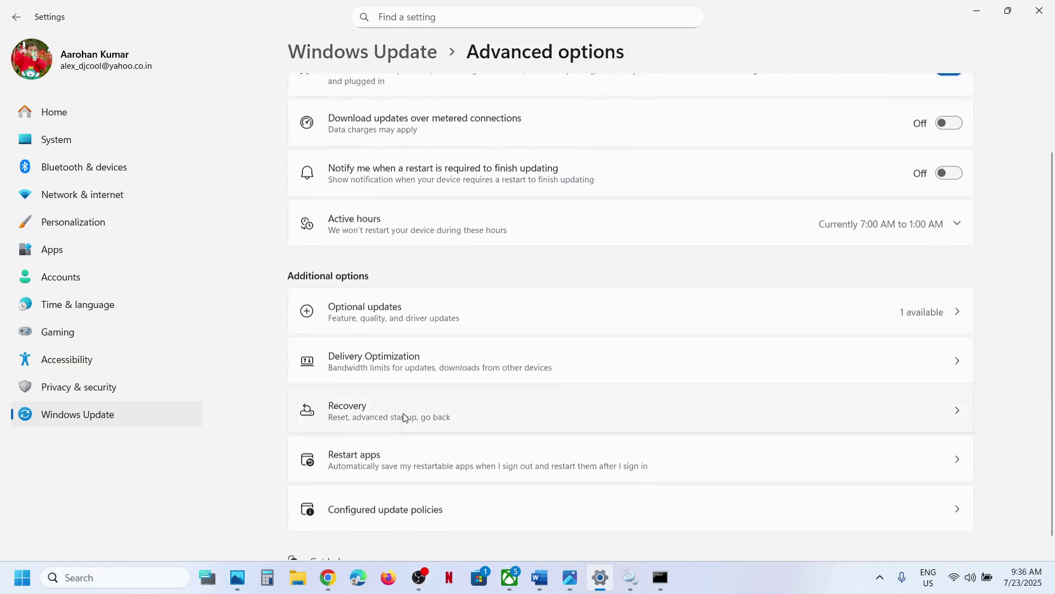
{"action": "left_click", "coordinate": [415, 406]}
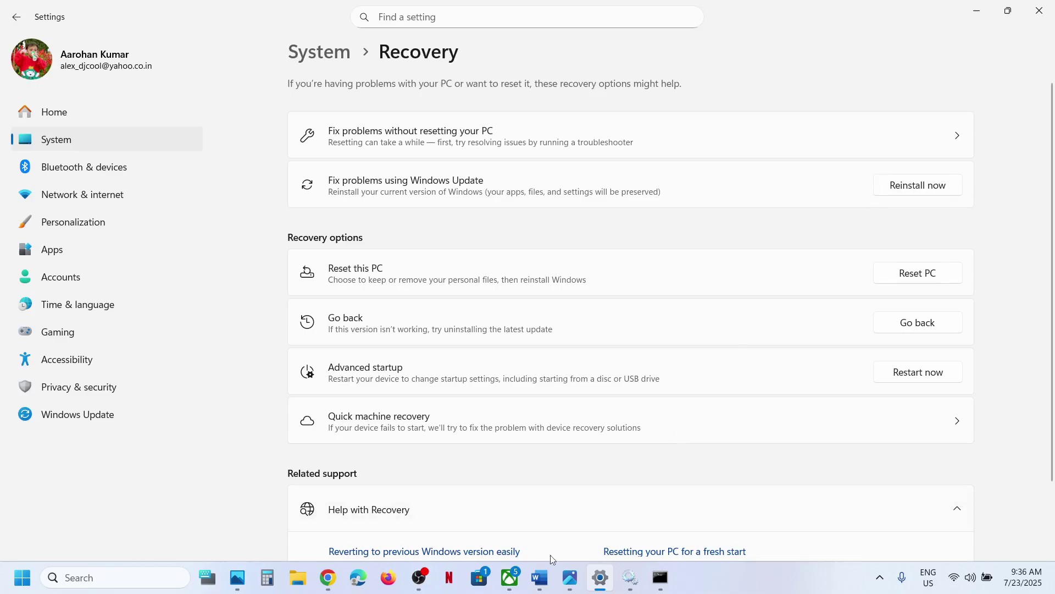
Return to the Word document and highlight the Windows 11 download link under Step 9, Use Media Creation Tool
{"action": "left_click", "coordinate": [540, 577]}
{"action": "scroll", "coordinate": [338, 281], "scroll_direction": "down", "scroll_amount": 4}
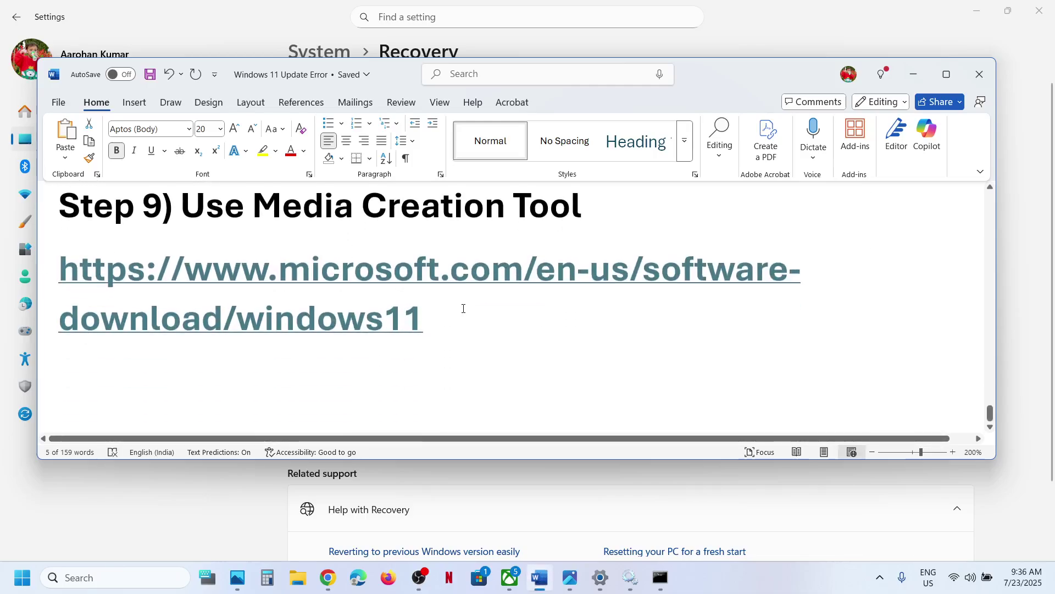
{"action": "left_click_drag", "start_coordinate": [463, 308], "coordinate": [58, 269]}
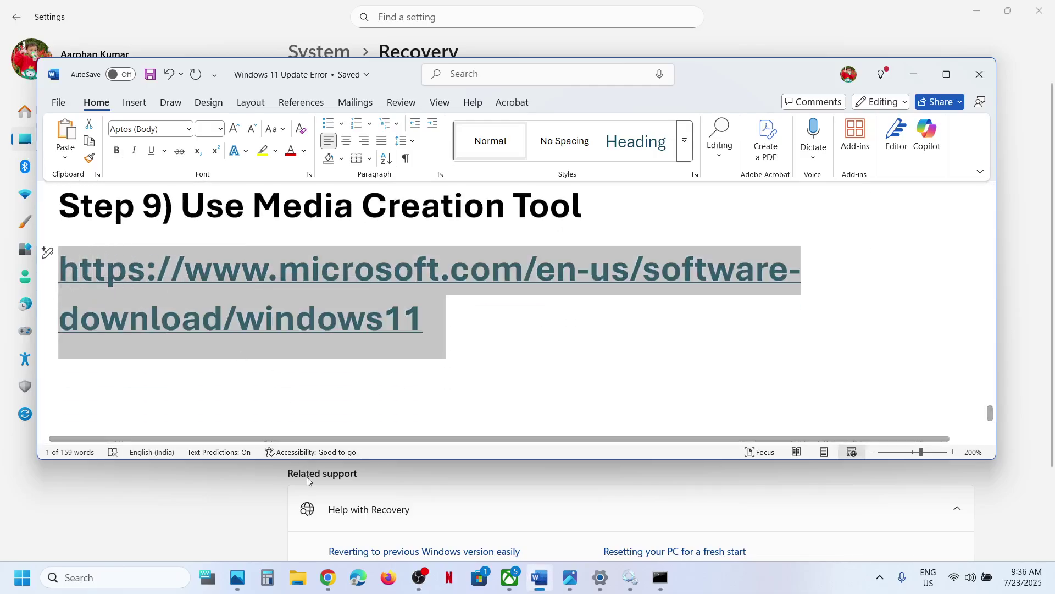
Switch to Chrome and download the media creation tool from the Create Windows 11 Installation Media section of the Download Windows 11 page
{"action": "left_click", "coordinate": [328, 578]}
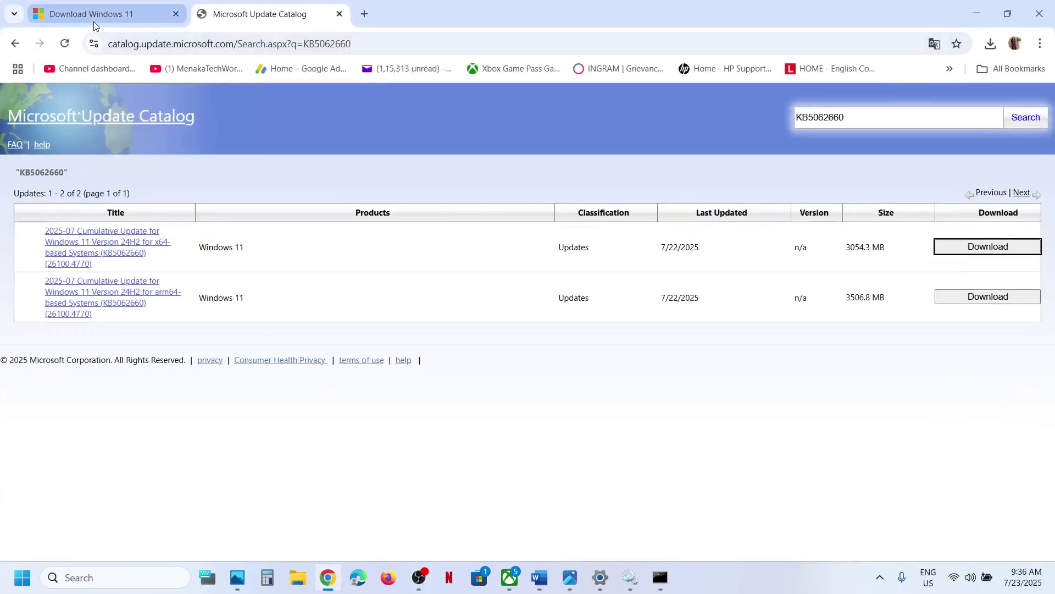
{"action": "left_click", "coordinate": [93, 17]}
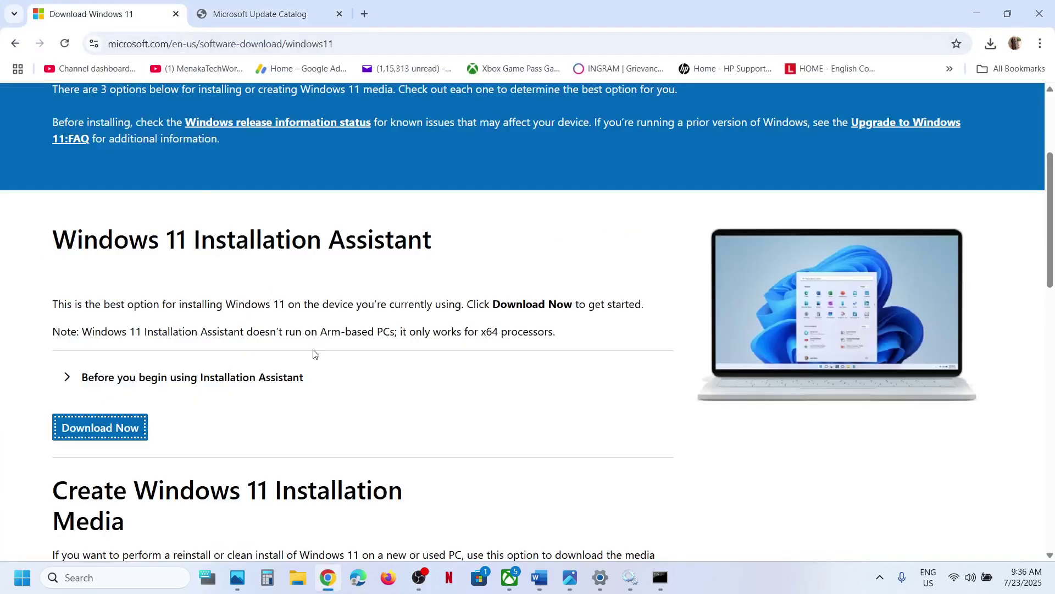
{"action": "scroll", "coordinate": [315, 353], "scroll_direction": "down", "scroll_amount": 7}
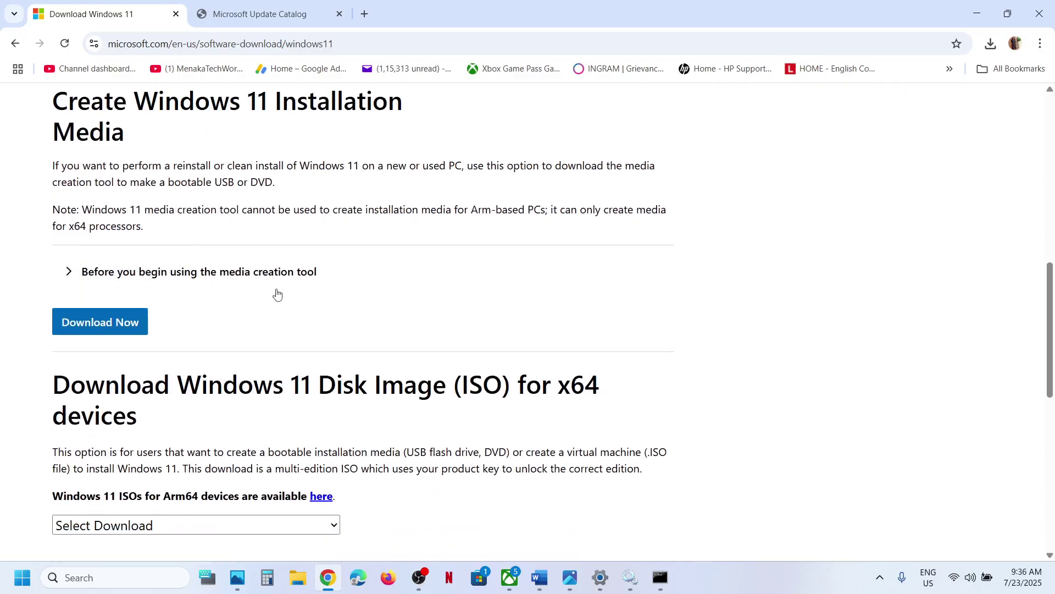
{"action": "left_click", "coordinate": [134, 325]}
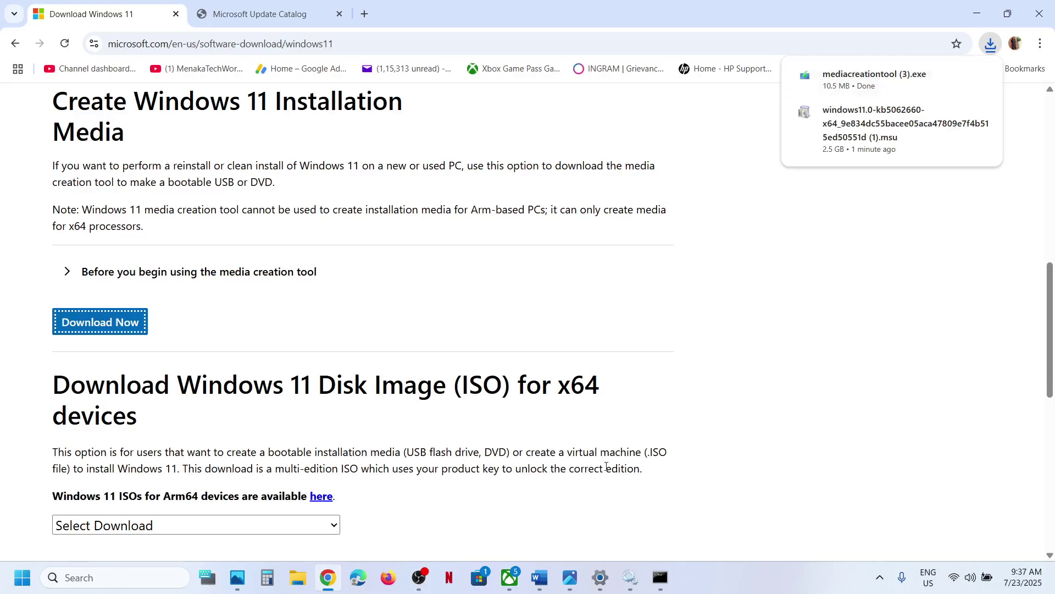
Switch to Photos and review images 1.png to 7.png on creating a Windows 11 ISO file with the media creation tool
{"action": "left_click", "coordinate": [572, 564]}
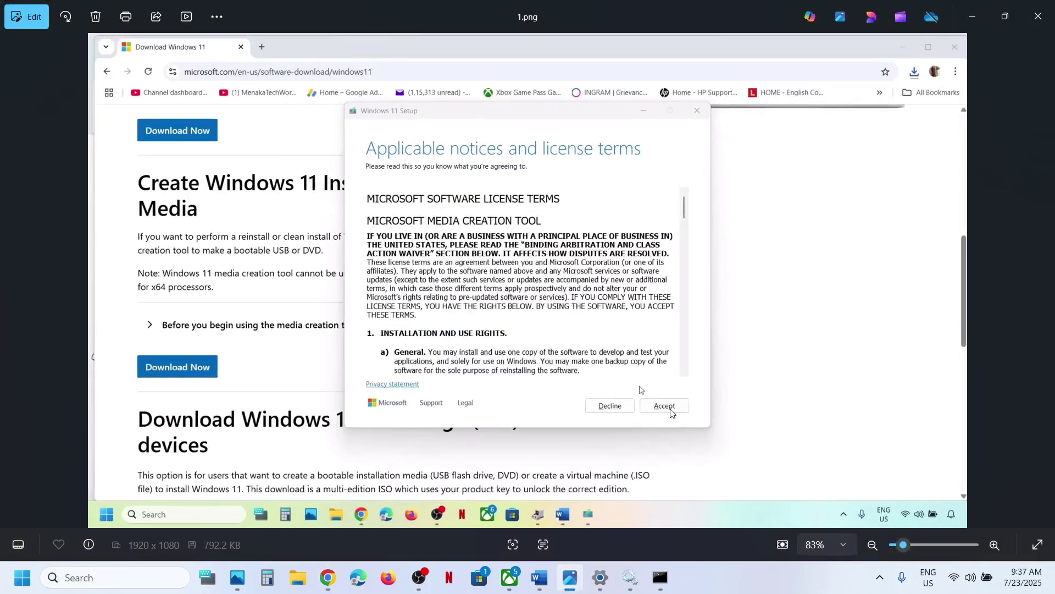
{"action": "key", "text": "Right"}
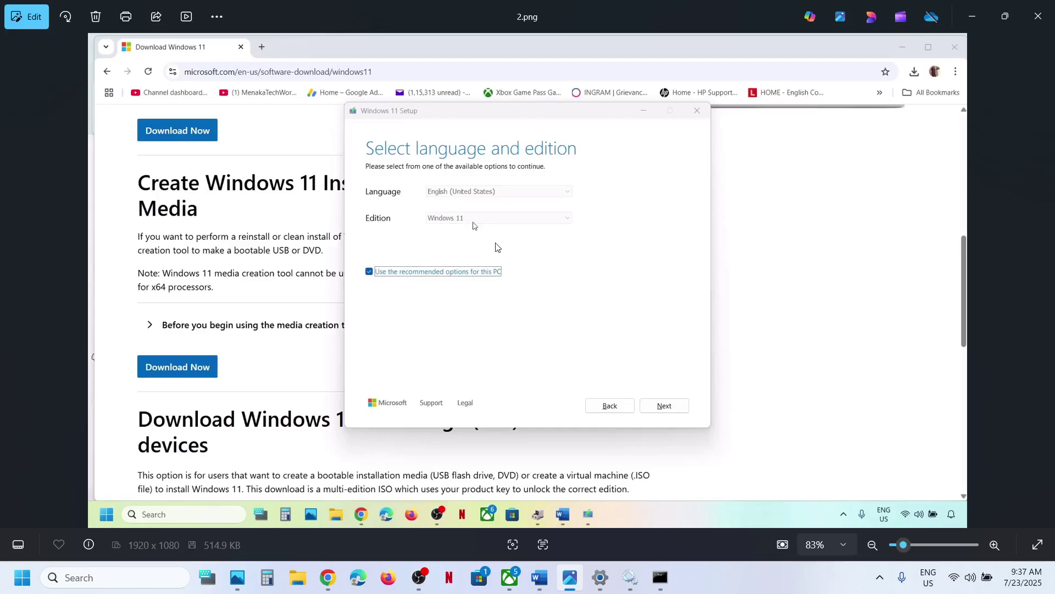
{"action": "key", "text": "Right"}
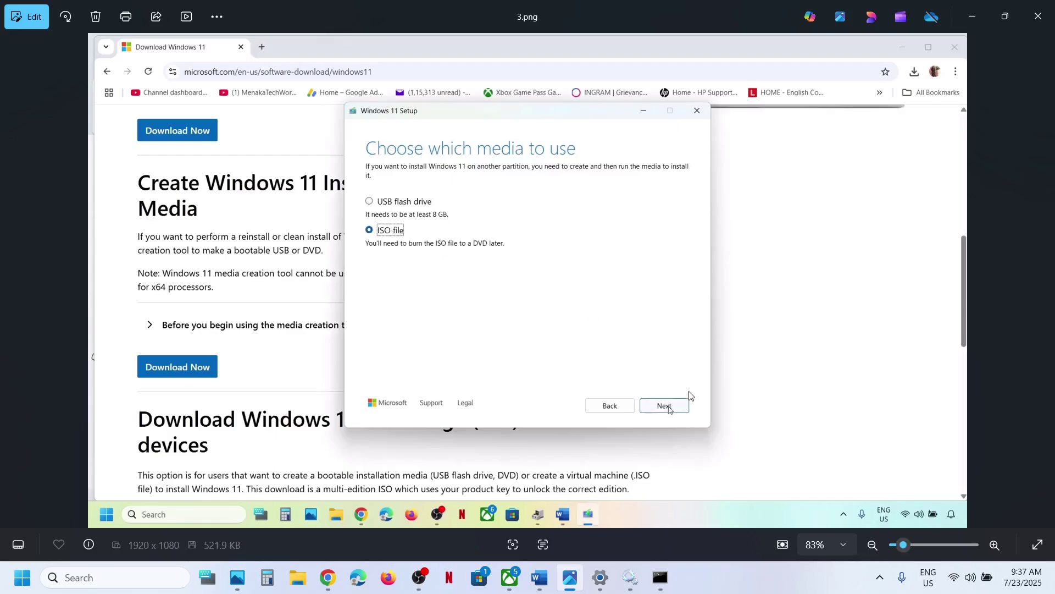
{"action": "key", "text": "Right"}
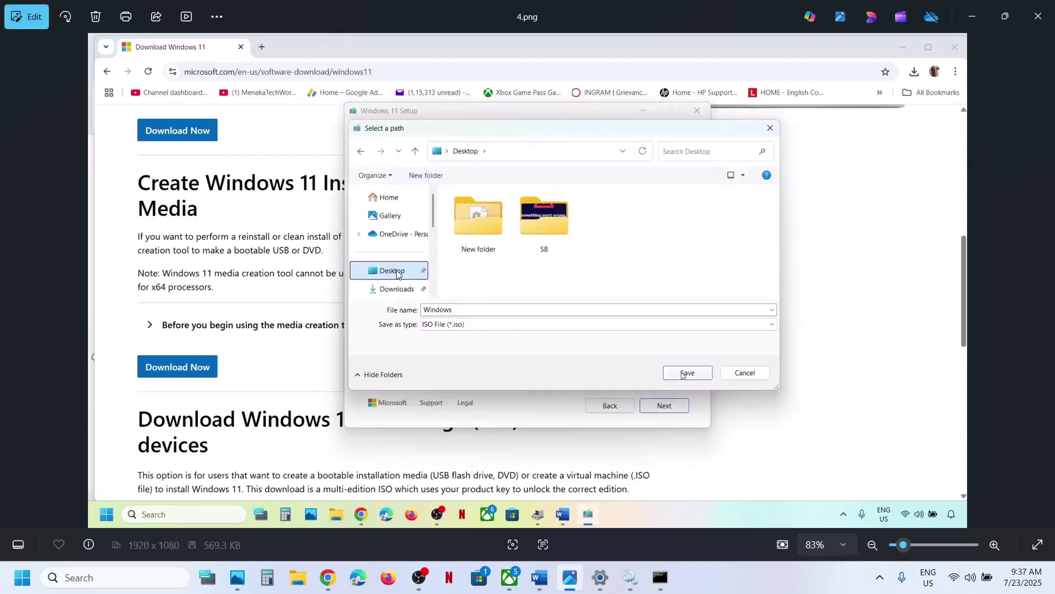
{"action": "key", "text": "Right"}
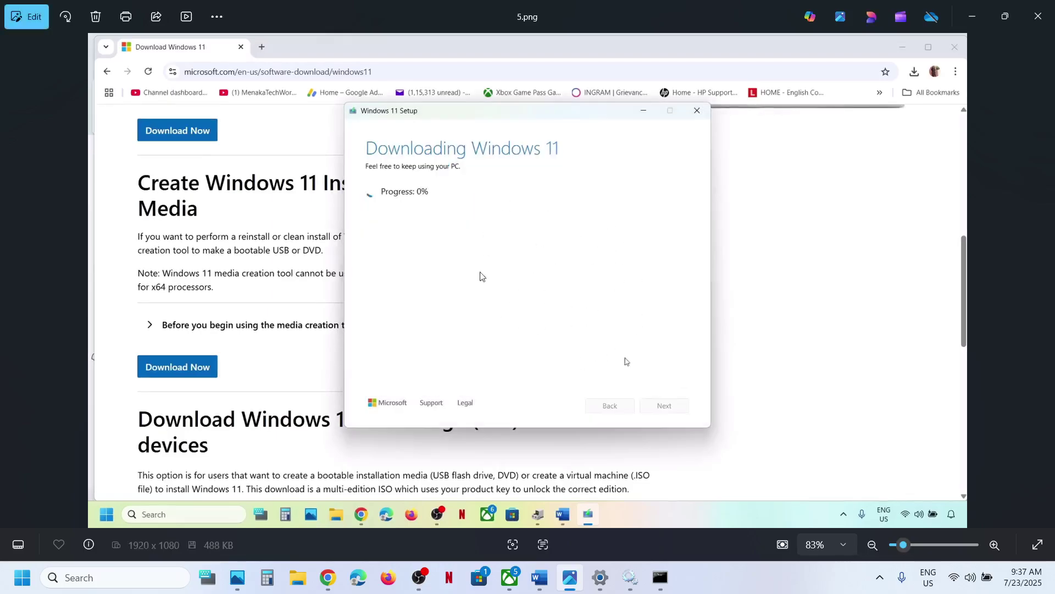
{"action": "key", "text": "Right"}
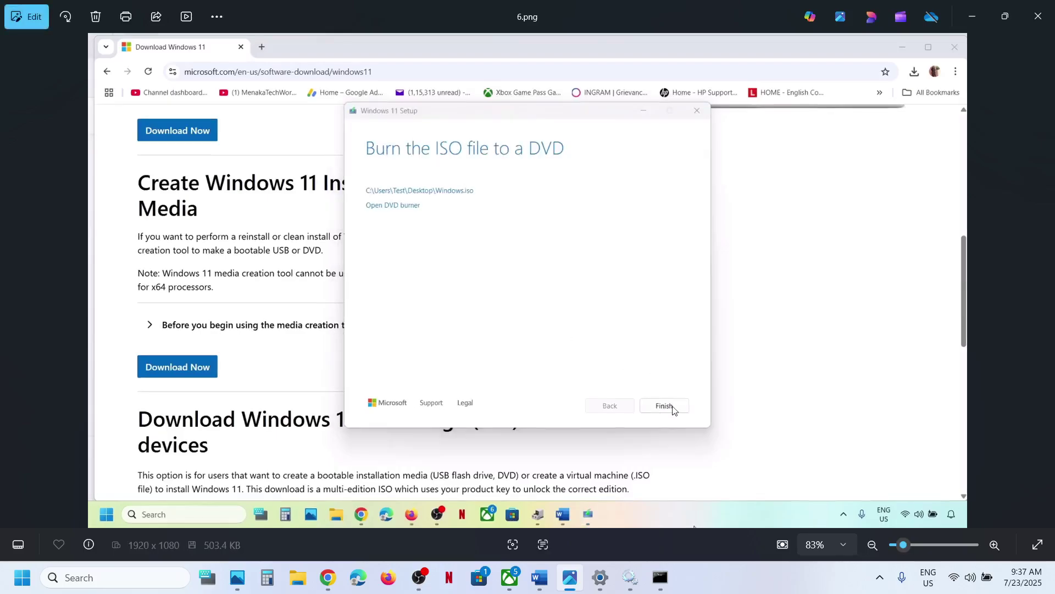
{"action": "key", "text": "Right"}
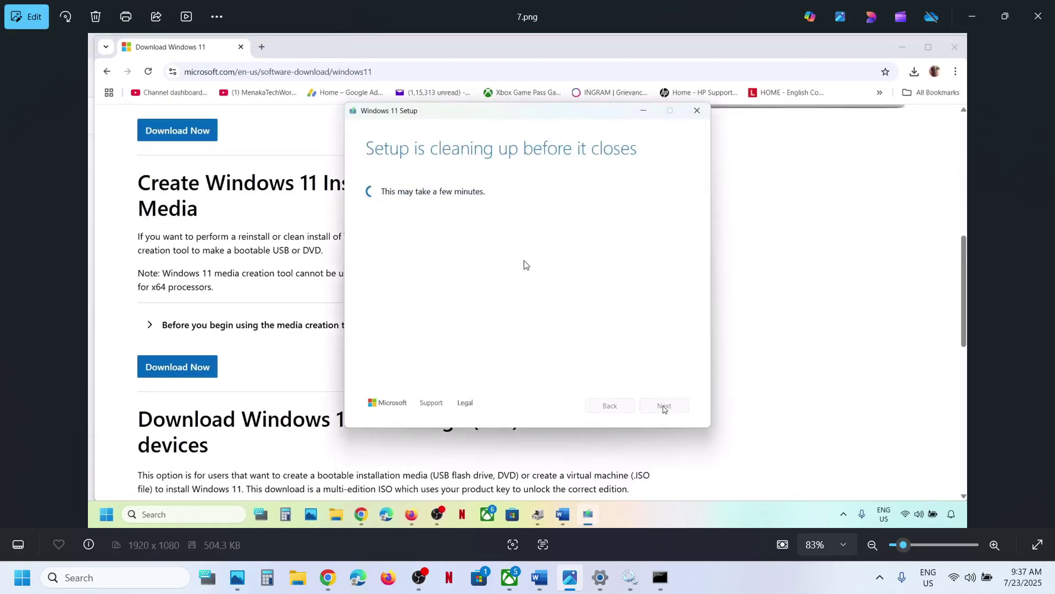
Review images 8.png to 14.png on running setup from the ISO and installing Windows 11 with personal files and apps kept
{"action": "key", "text": "Right"}
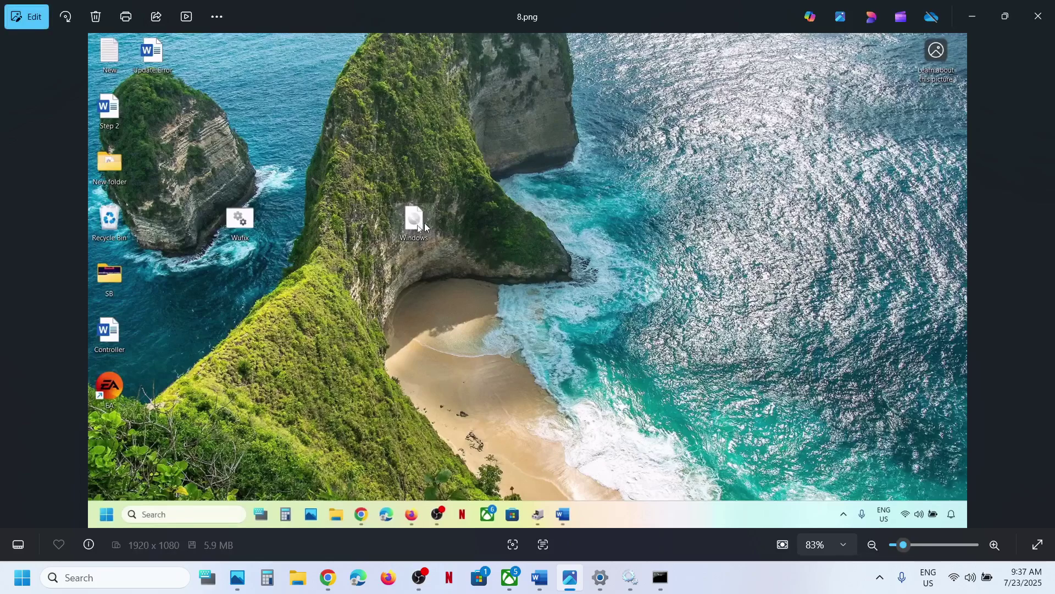
{"action": "key", "text": "Right"}
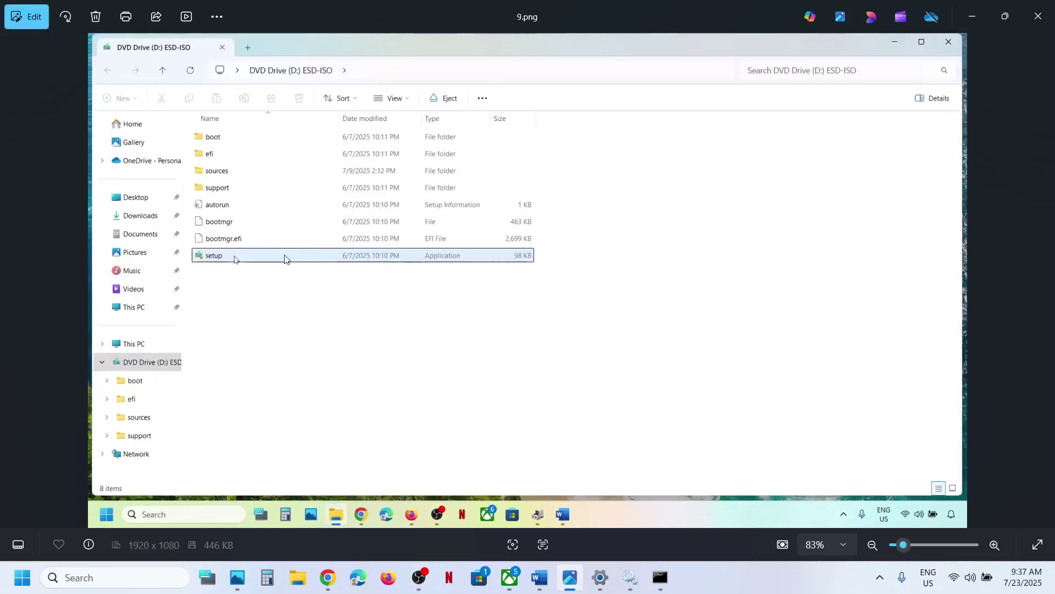
{"action": "key", "text": "Right"}
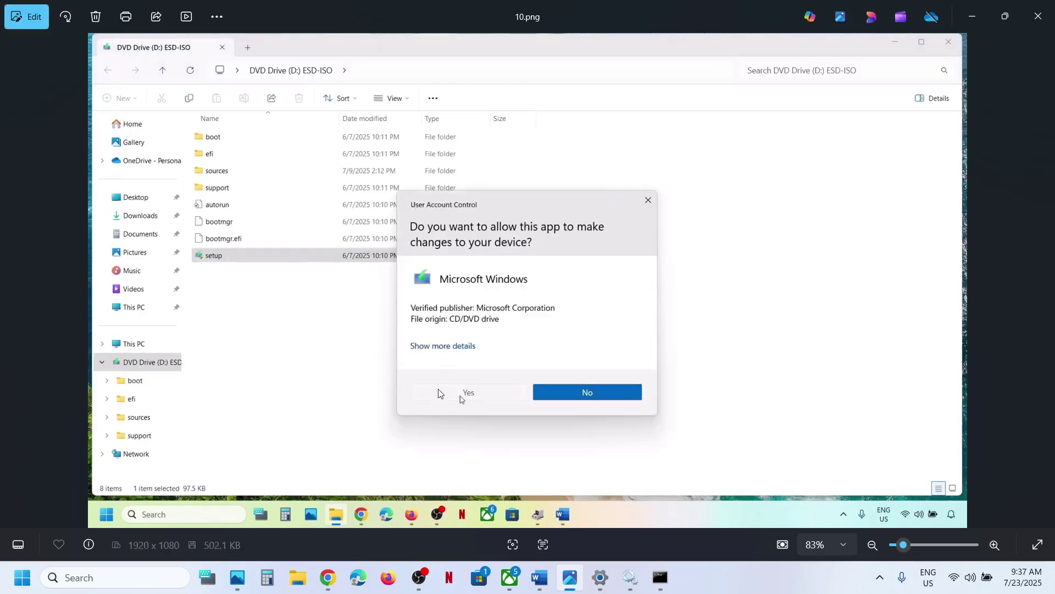
{"action": "key", "text": "Right"}
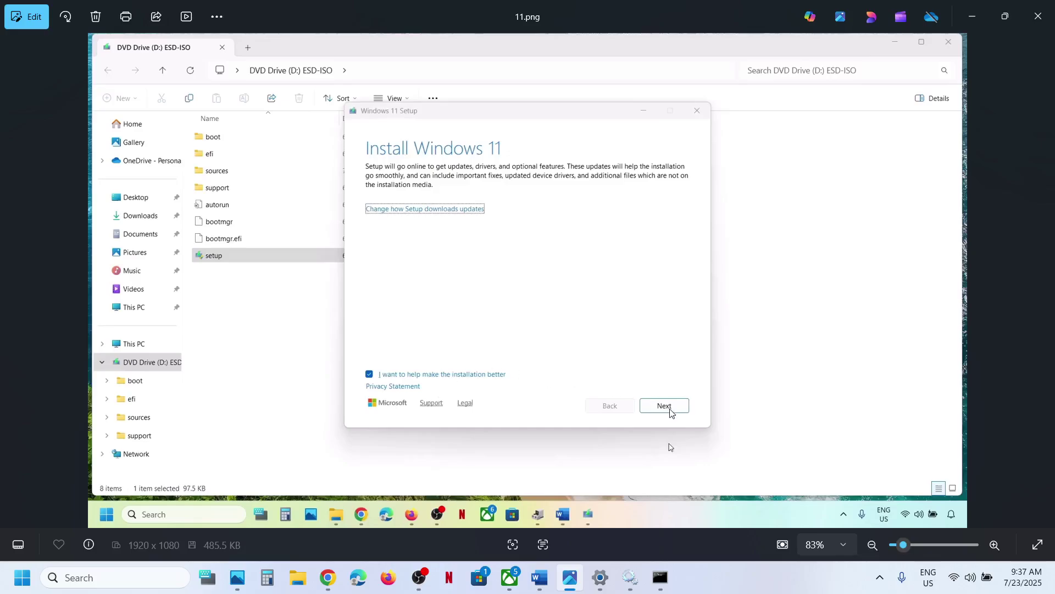
{"action": "key", "text": "Right"}
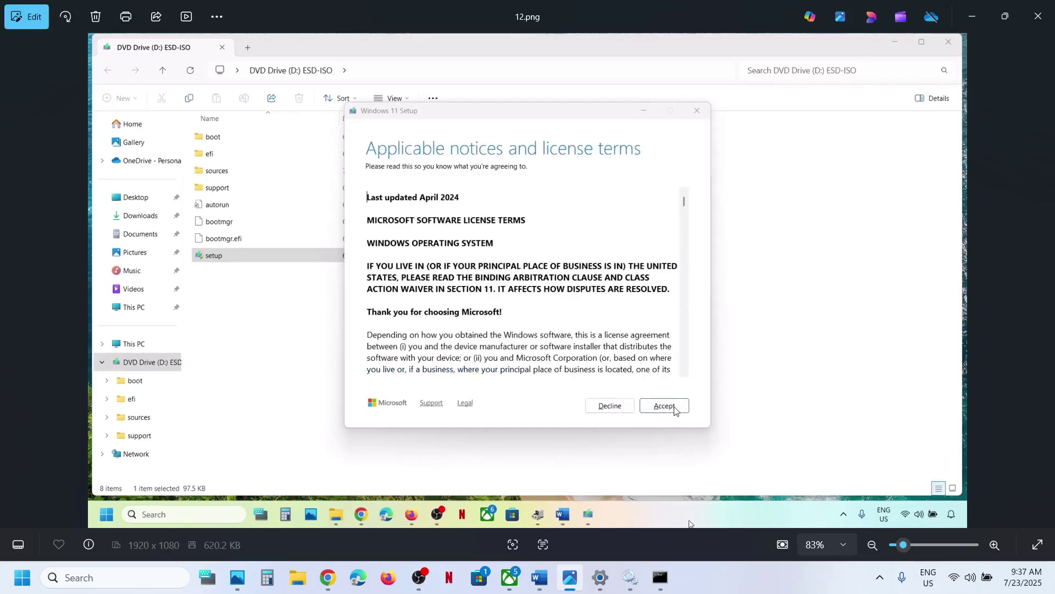
{"action": "key", "text": "Right"}
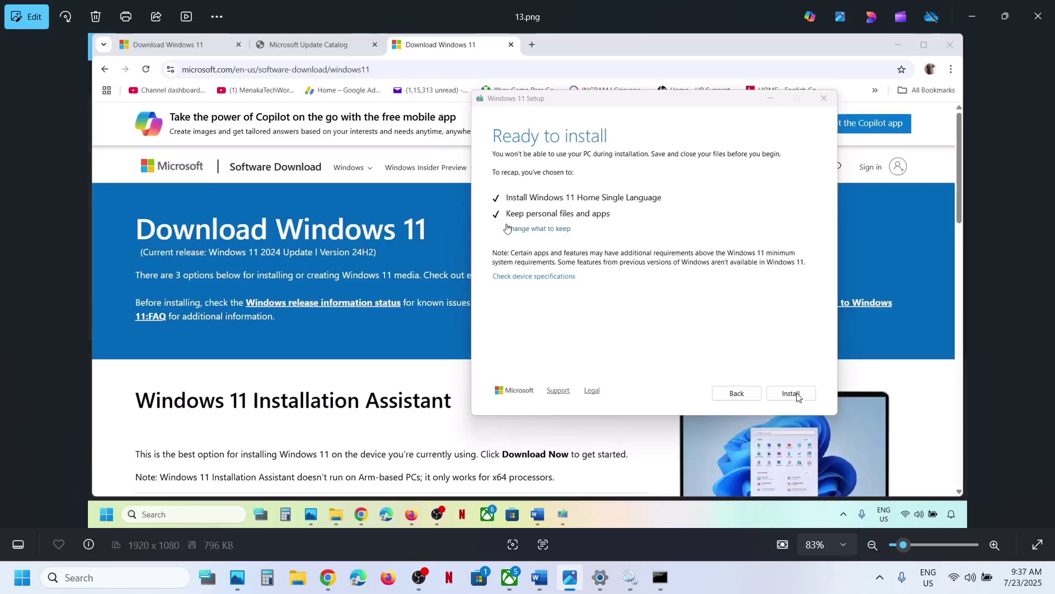
{"action": "key", "text": "Right"}
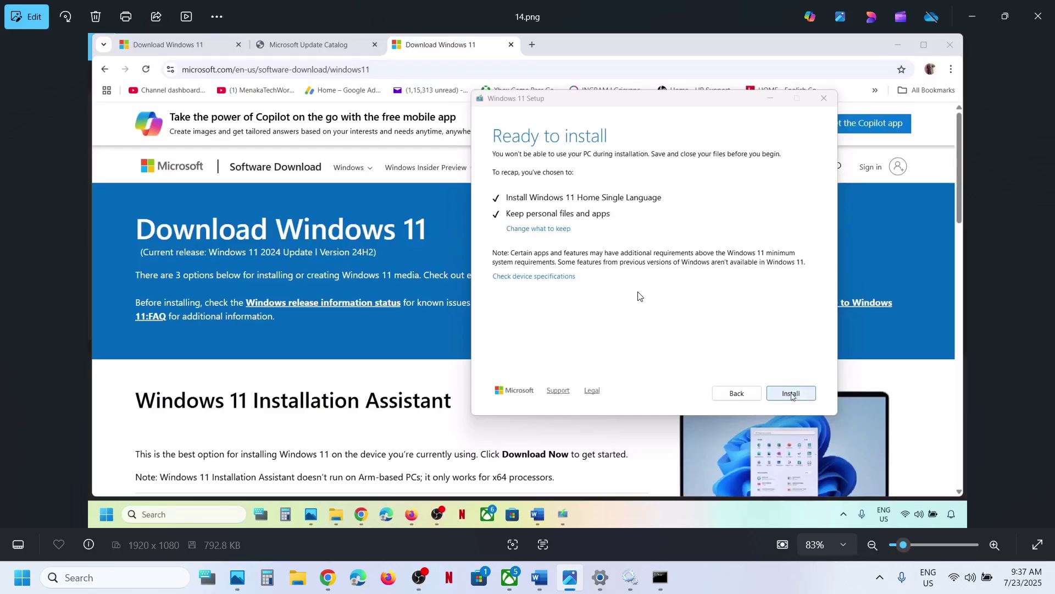
Switch to Settings, open the Windows Update history, and highlight KB5062660 in the quality updates list
{"action": "left_click", "coordinate": [602, 583]}
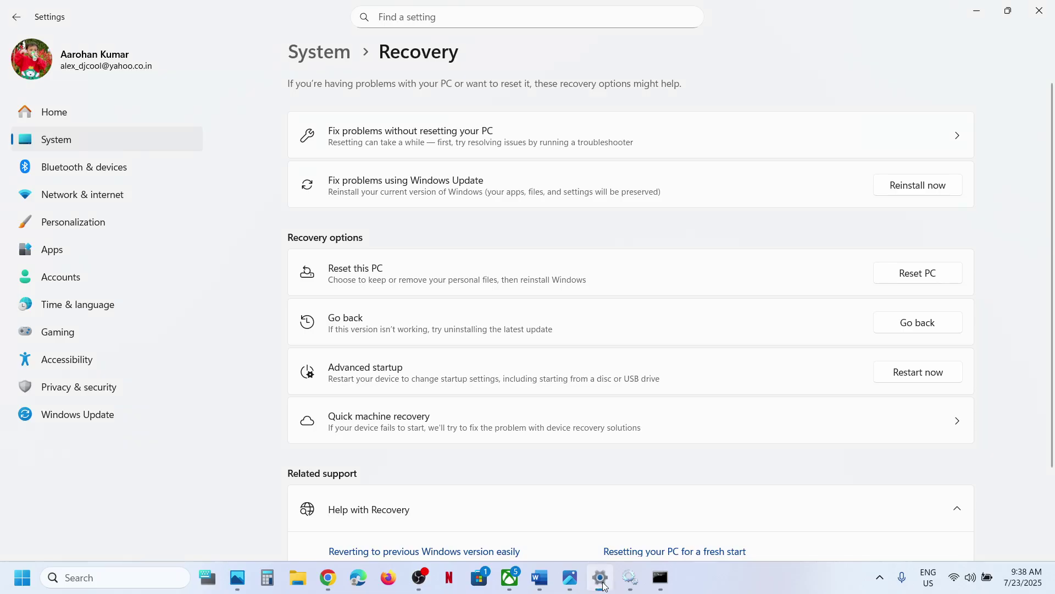
{"action": "left_click", "coordinate": [117, 413]}
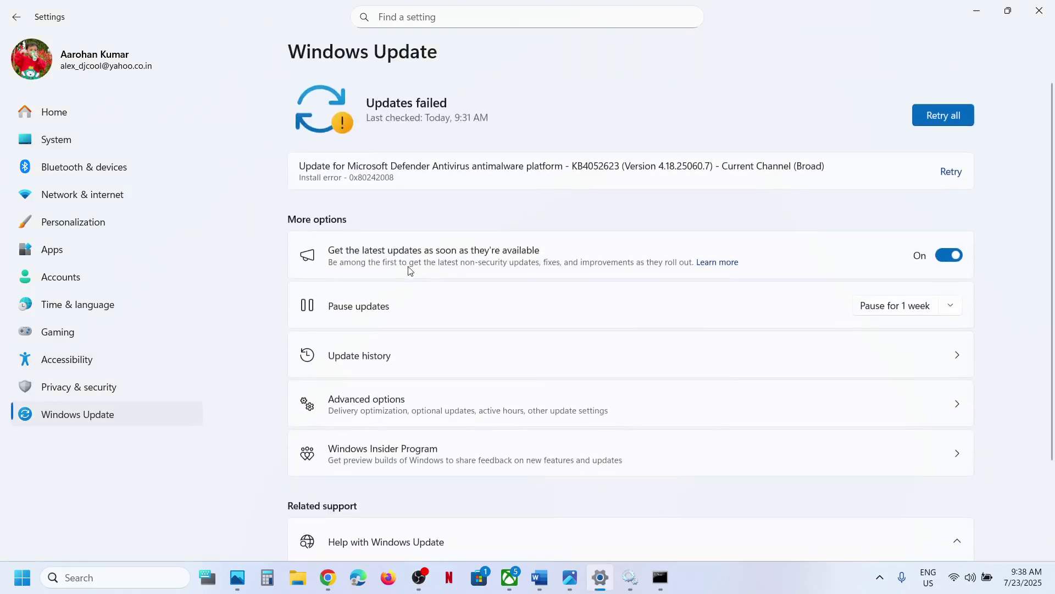
{"action": "left_click", "coordinate": [365, 355]}
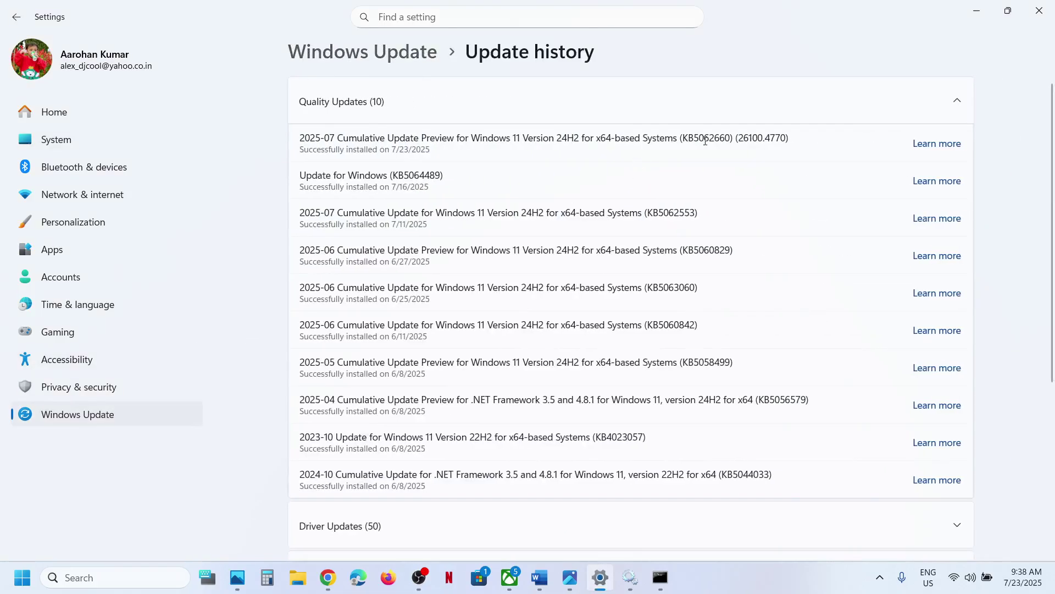
{"action": "double_click", "coordinate": [705, 138]}
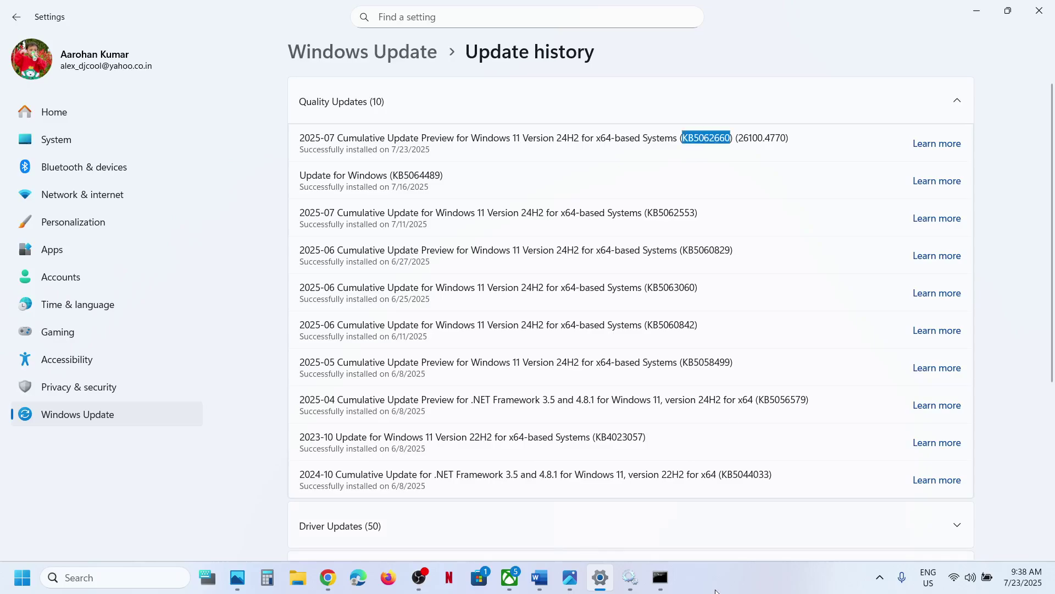
{"action": "left_click", "coordinate": [752, 588]}
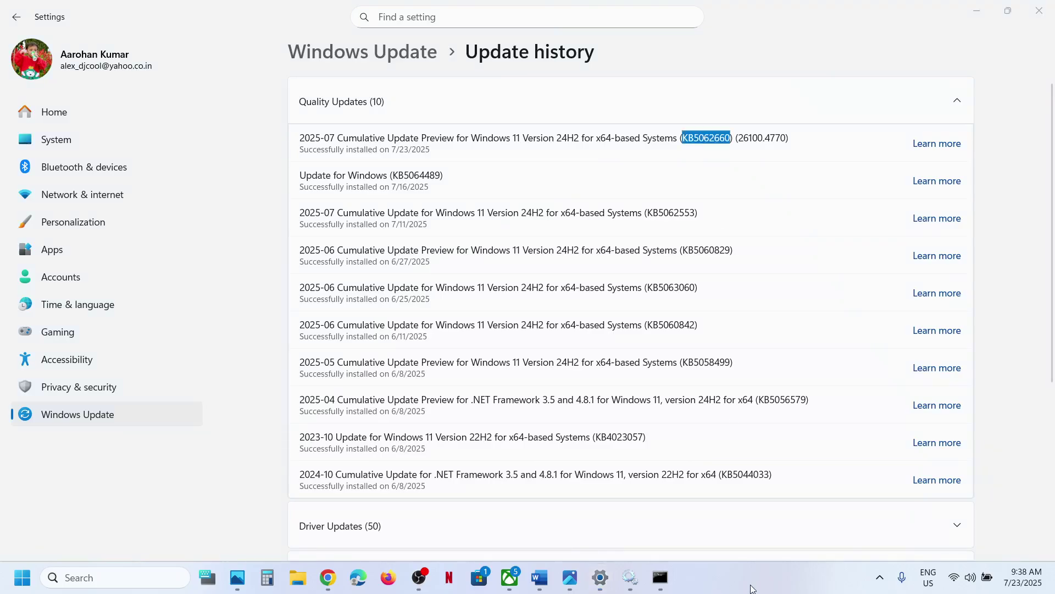